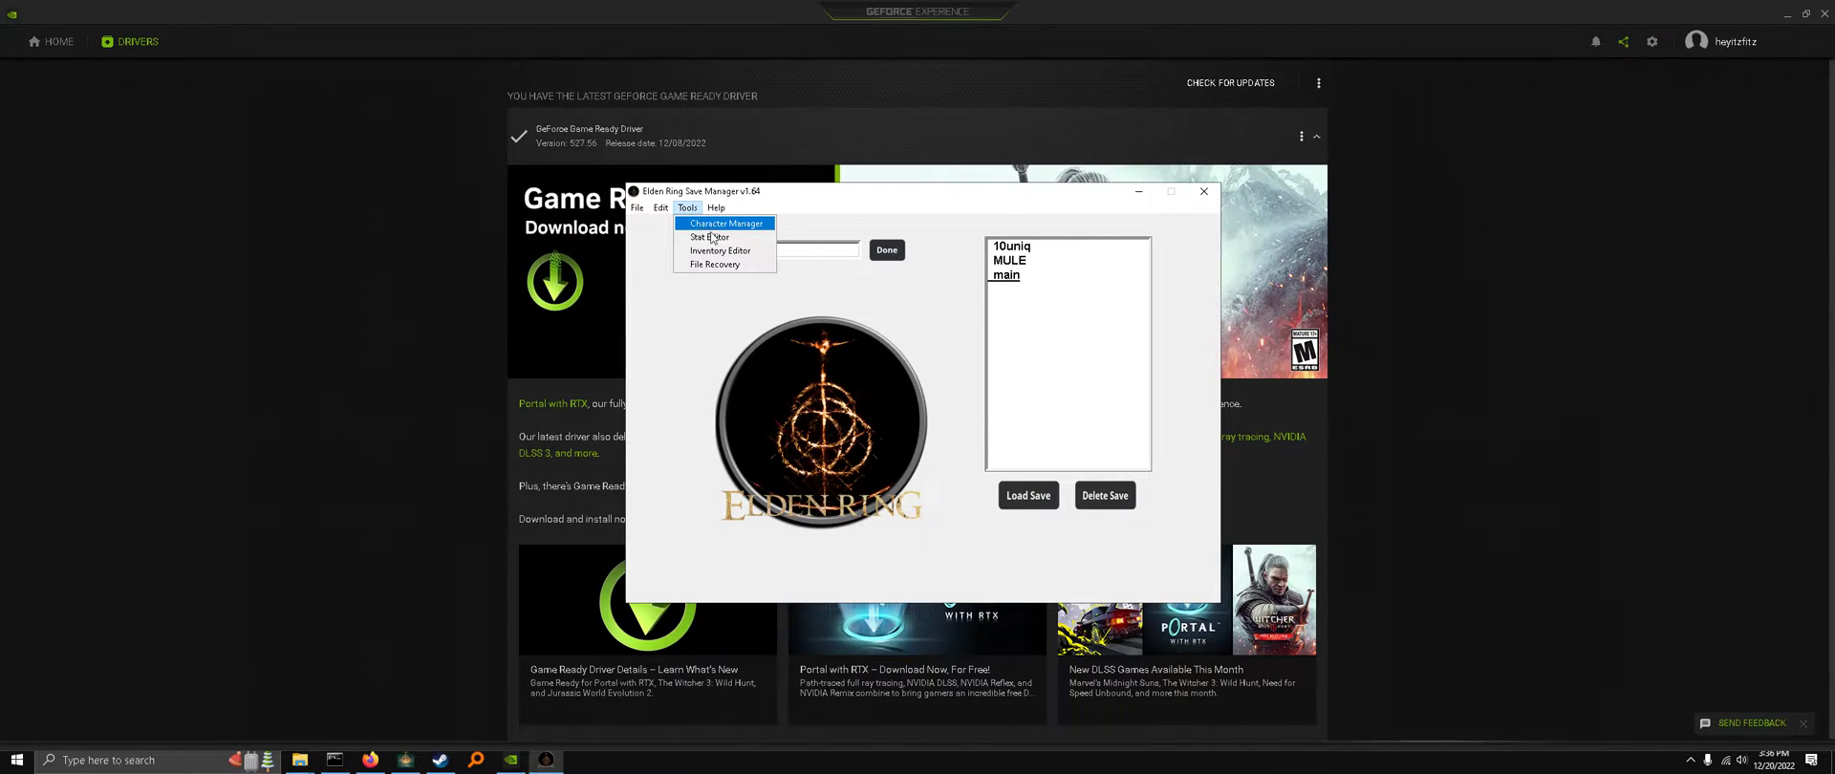
- Open the Inventory Editor and select the 10uniq save and its first character
left_click(722, 253)
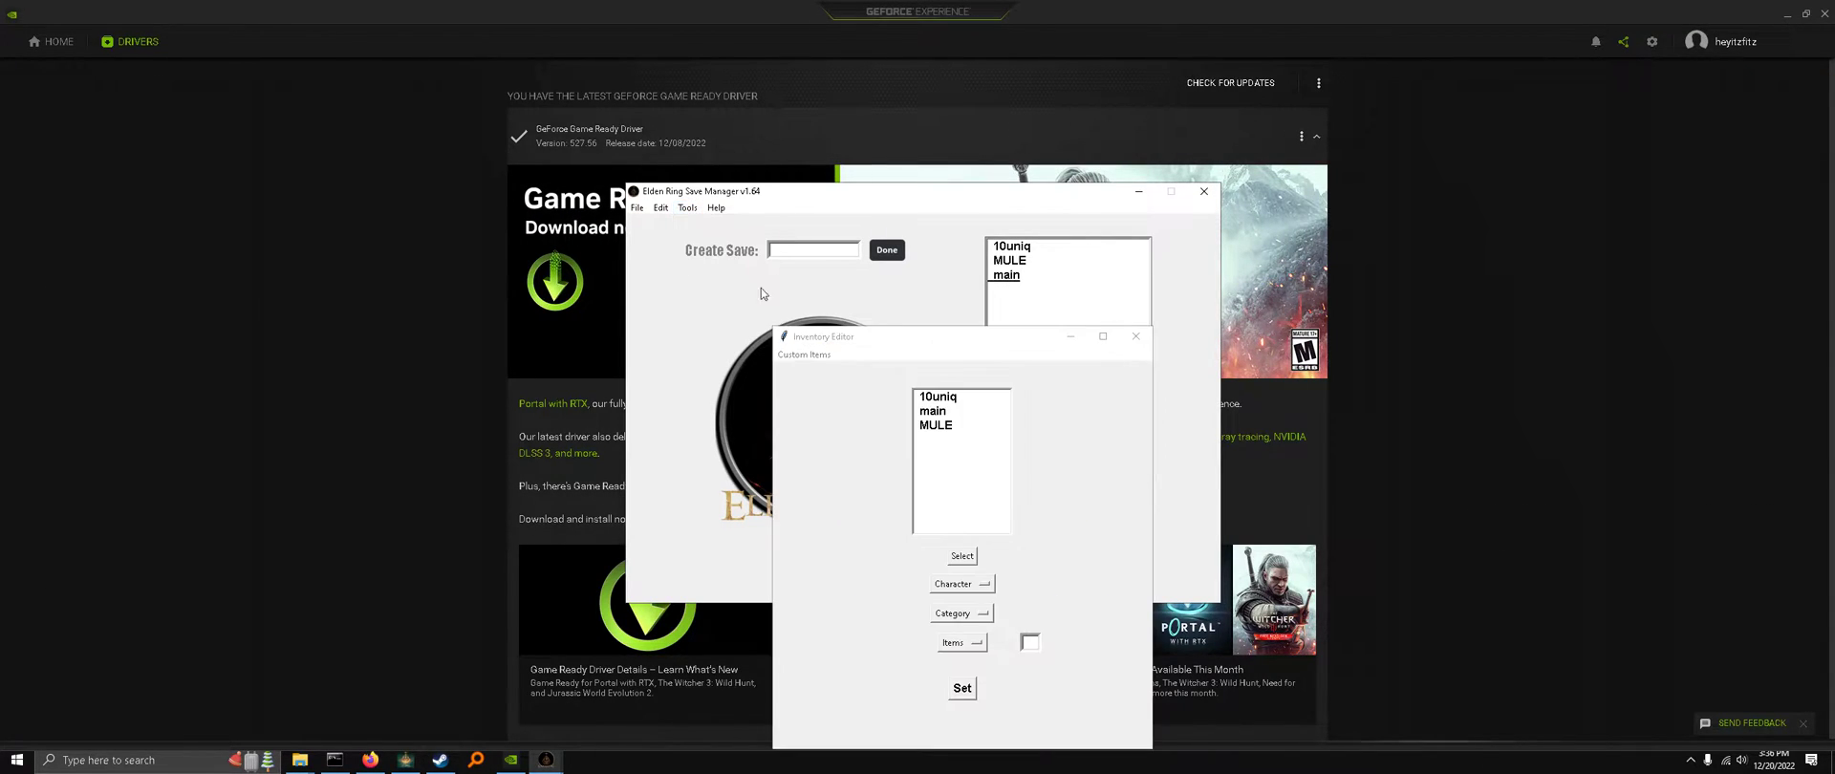
left_click(804, 354)
left_click_drag(988, 342, 955, 220)
left_click(925, 267)
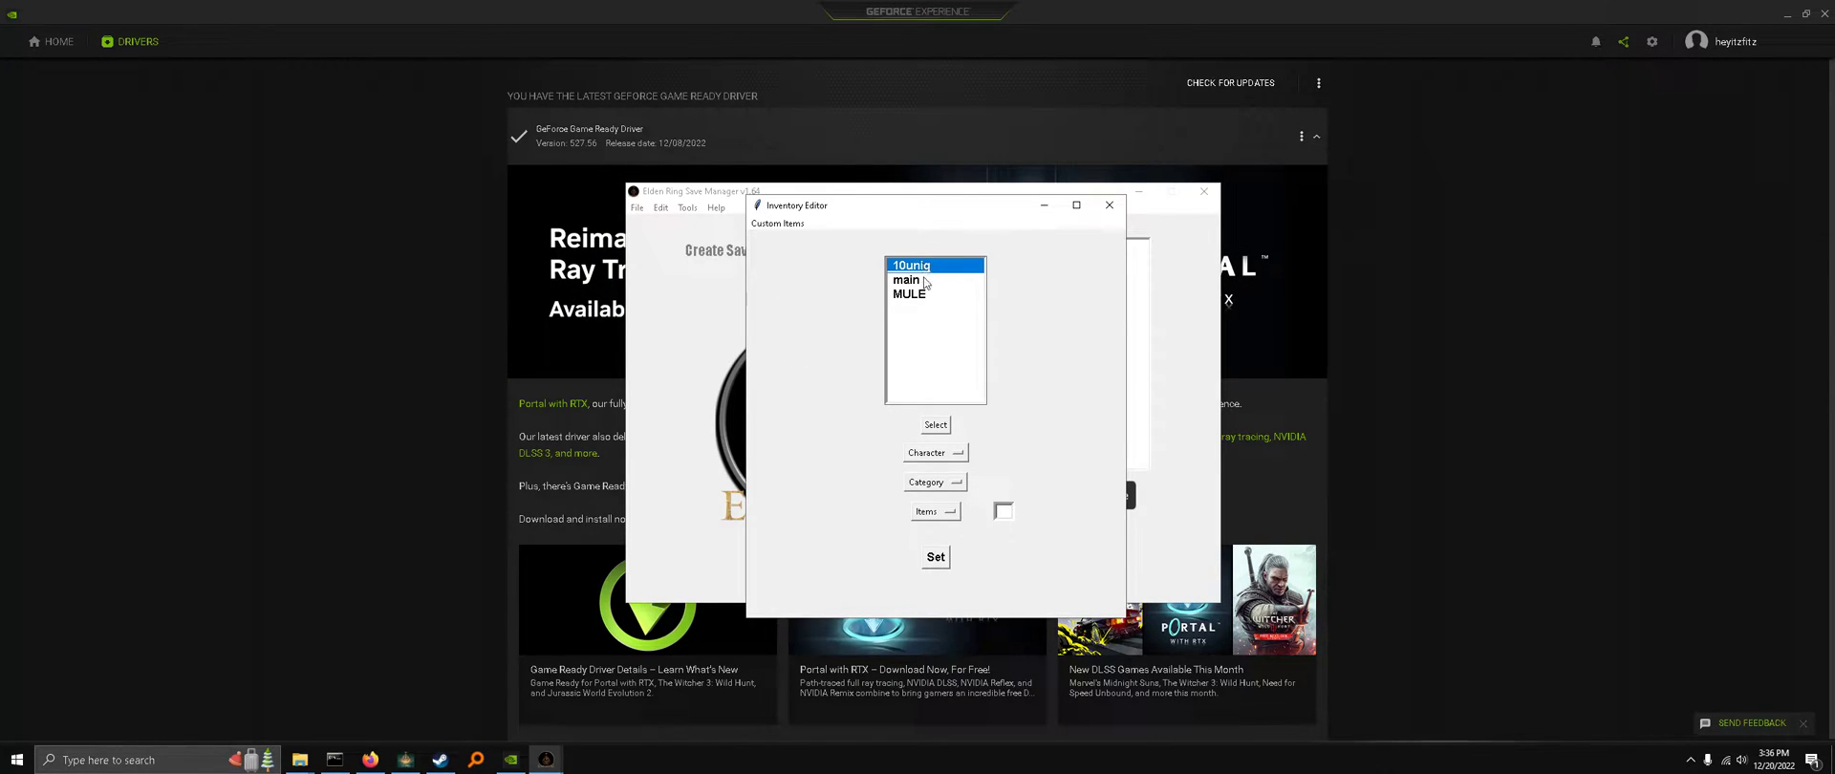
left_click(948, 451)
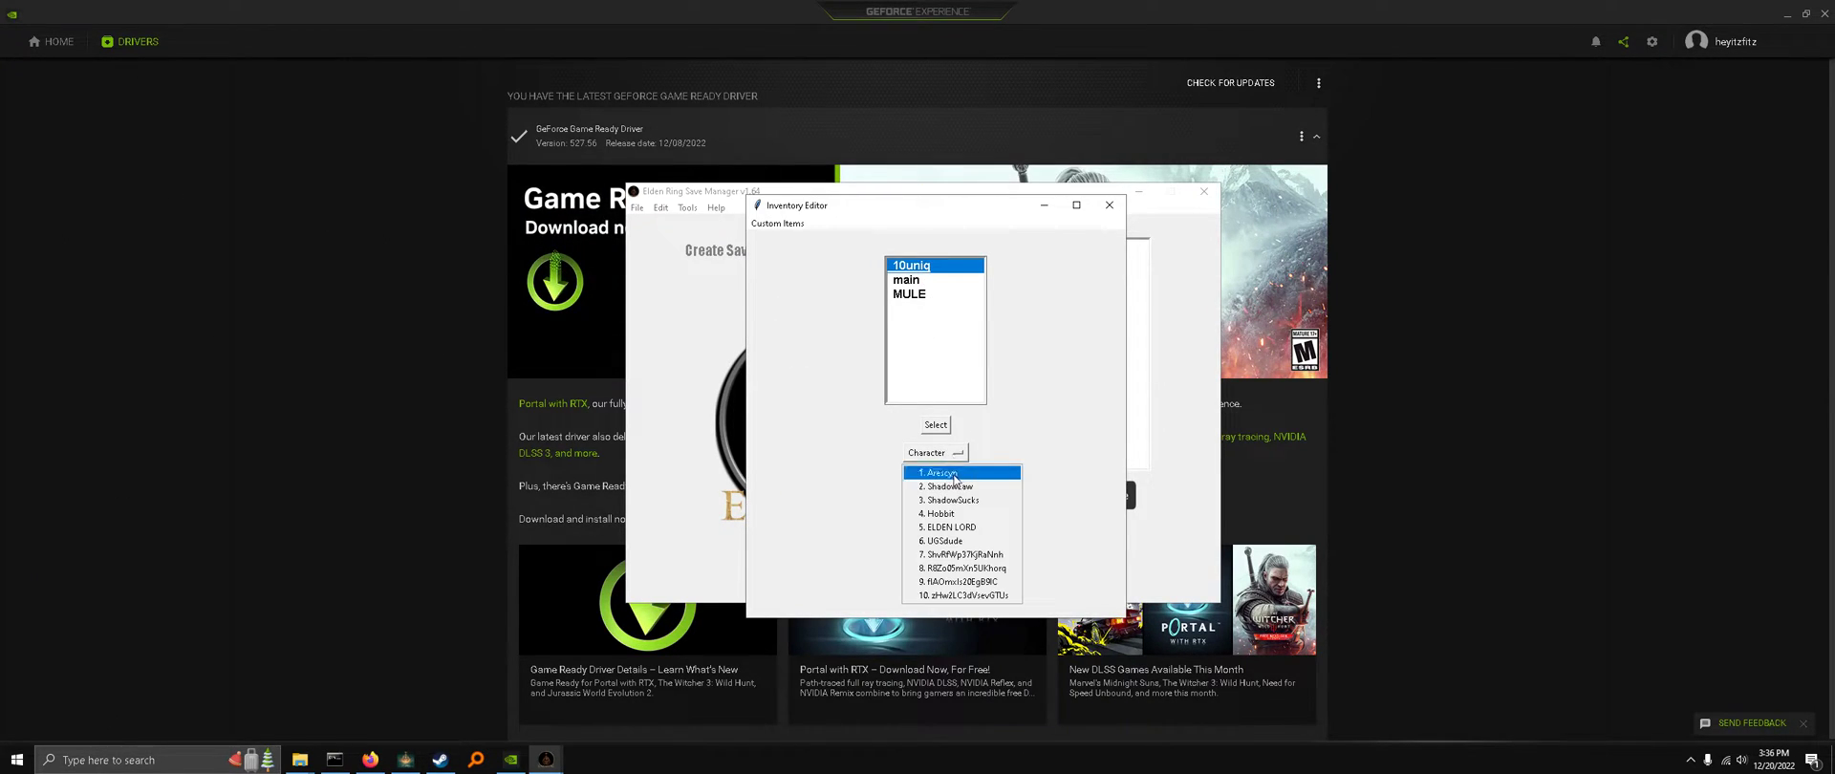
left_click(956, 475)
- Set the quantity of Flight Pinion in the Crafting Materials category to 444 for the selected character
left_click(936, 482)
left_click(942, 516)
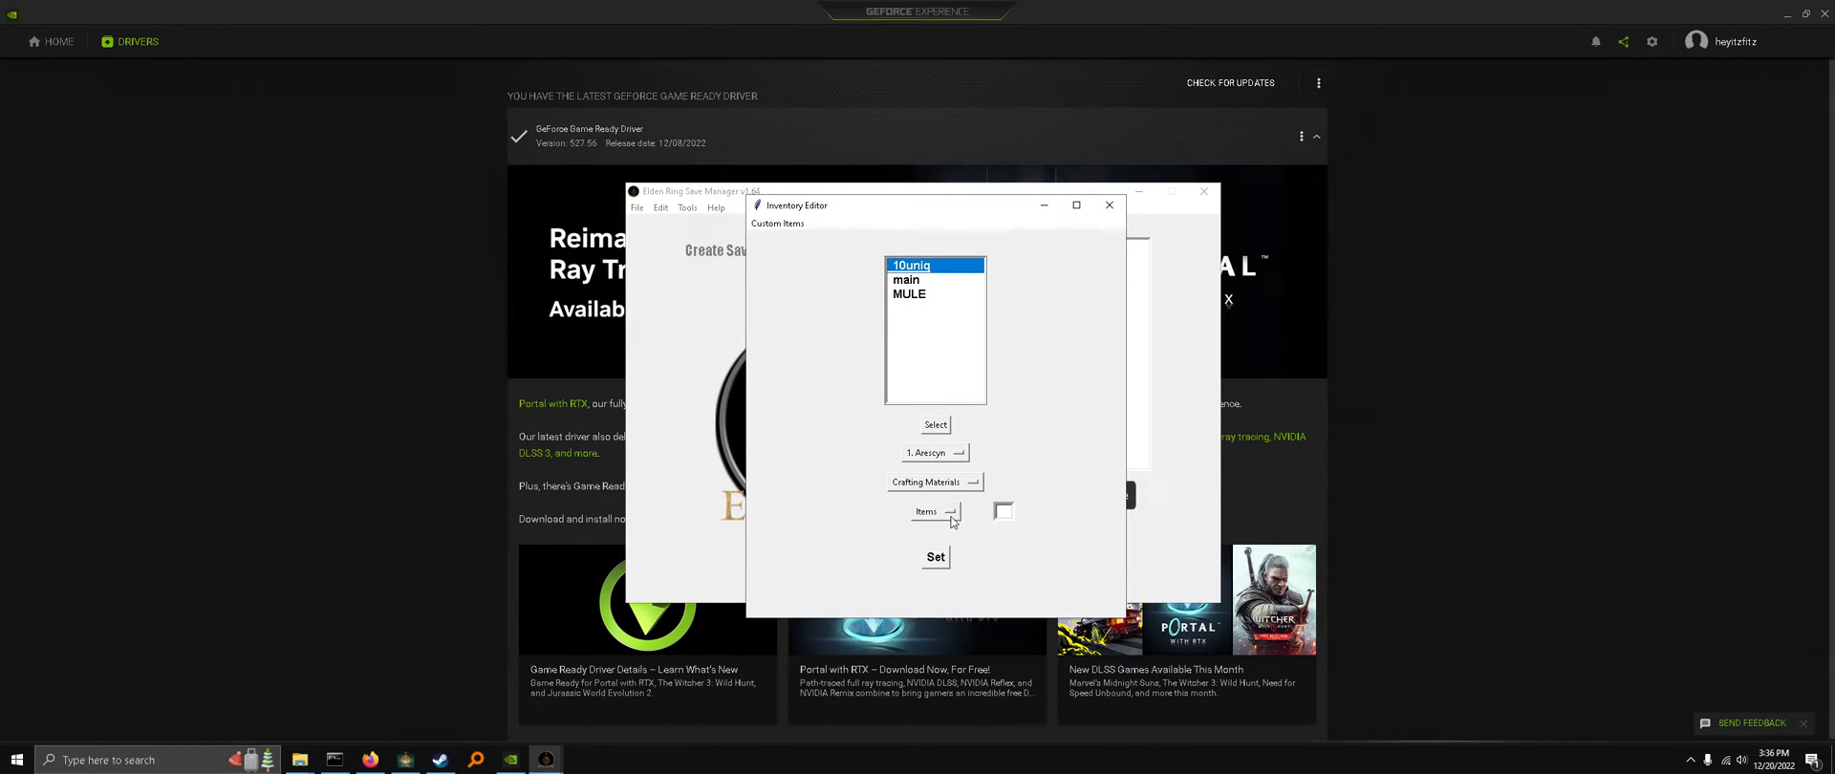
left_click(934, 511)
left_click(971, 546)
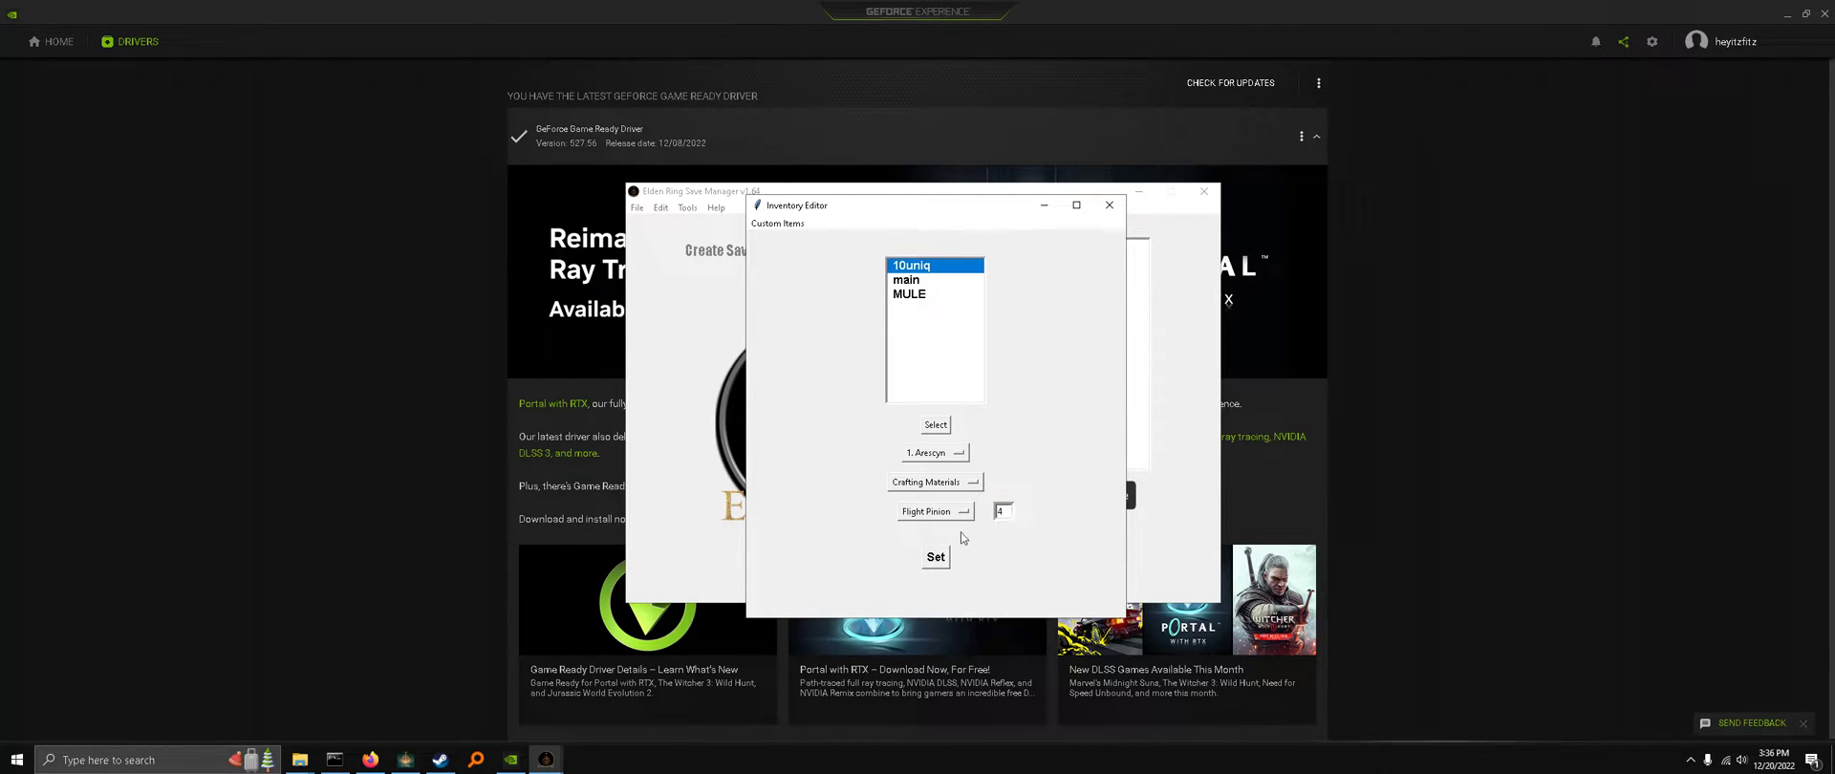
left_click(937, 562)
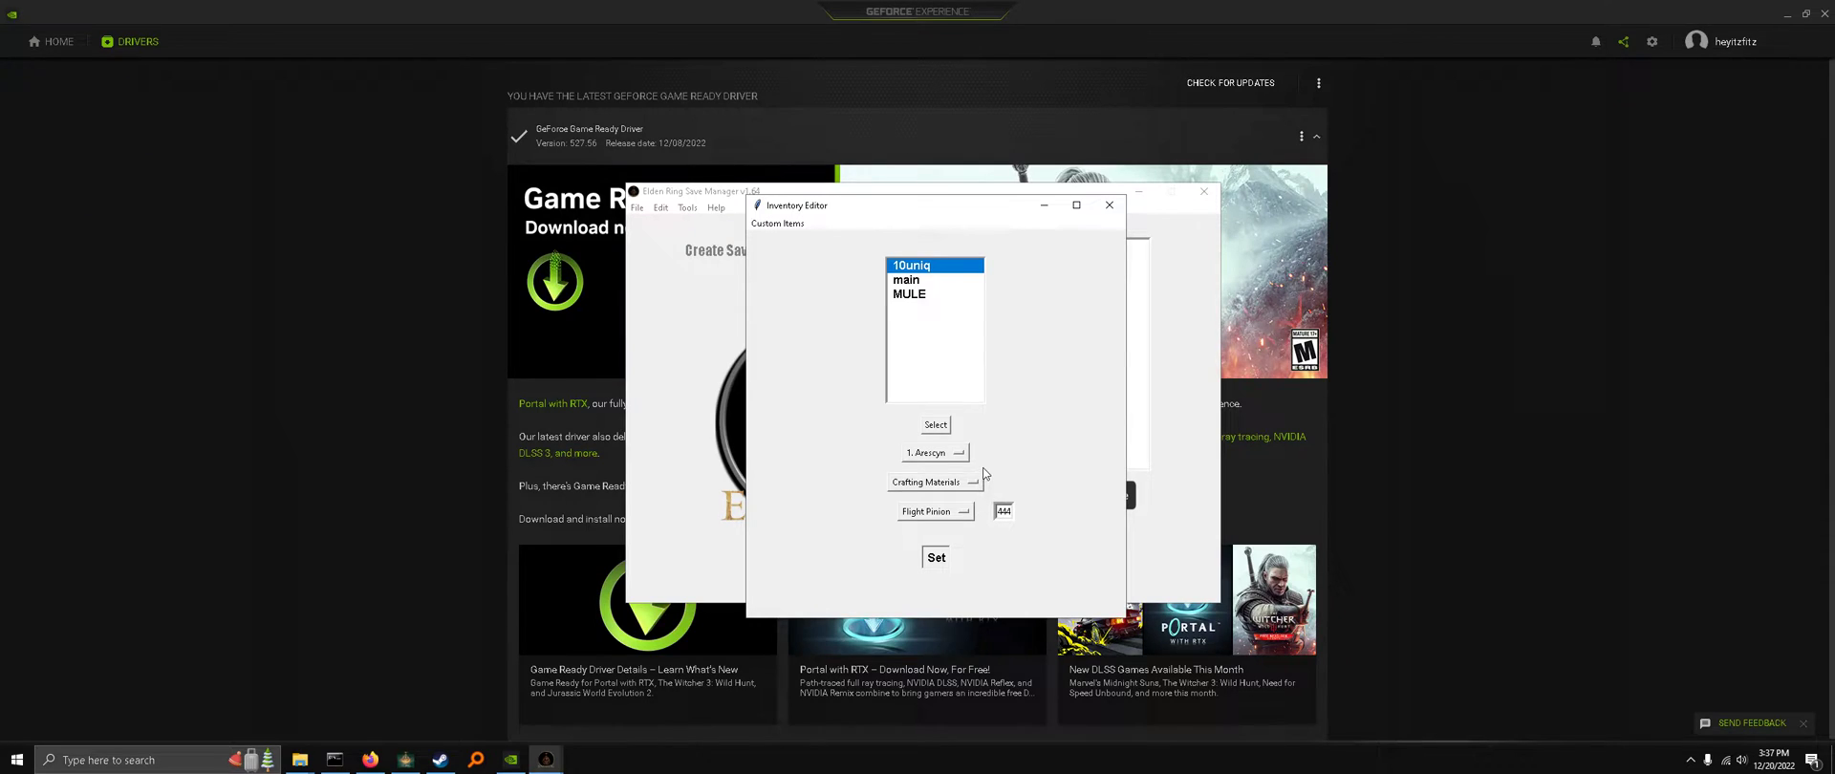
left_click(1037, 348)
- Open the master spreadsheet of item IDs and review its list and the notes on which IDs are supported
left_click(959, 516)
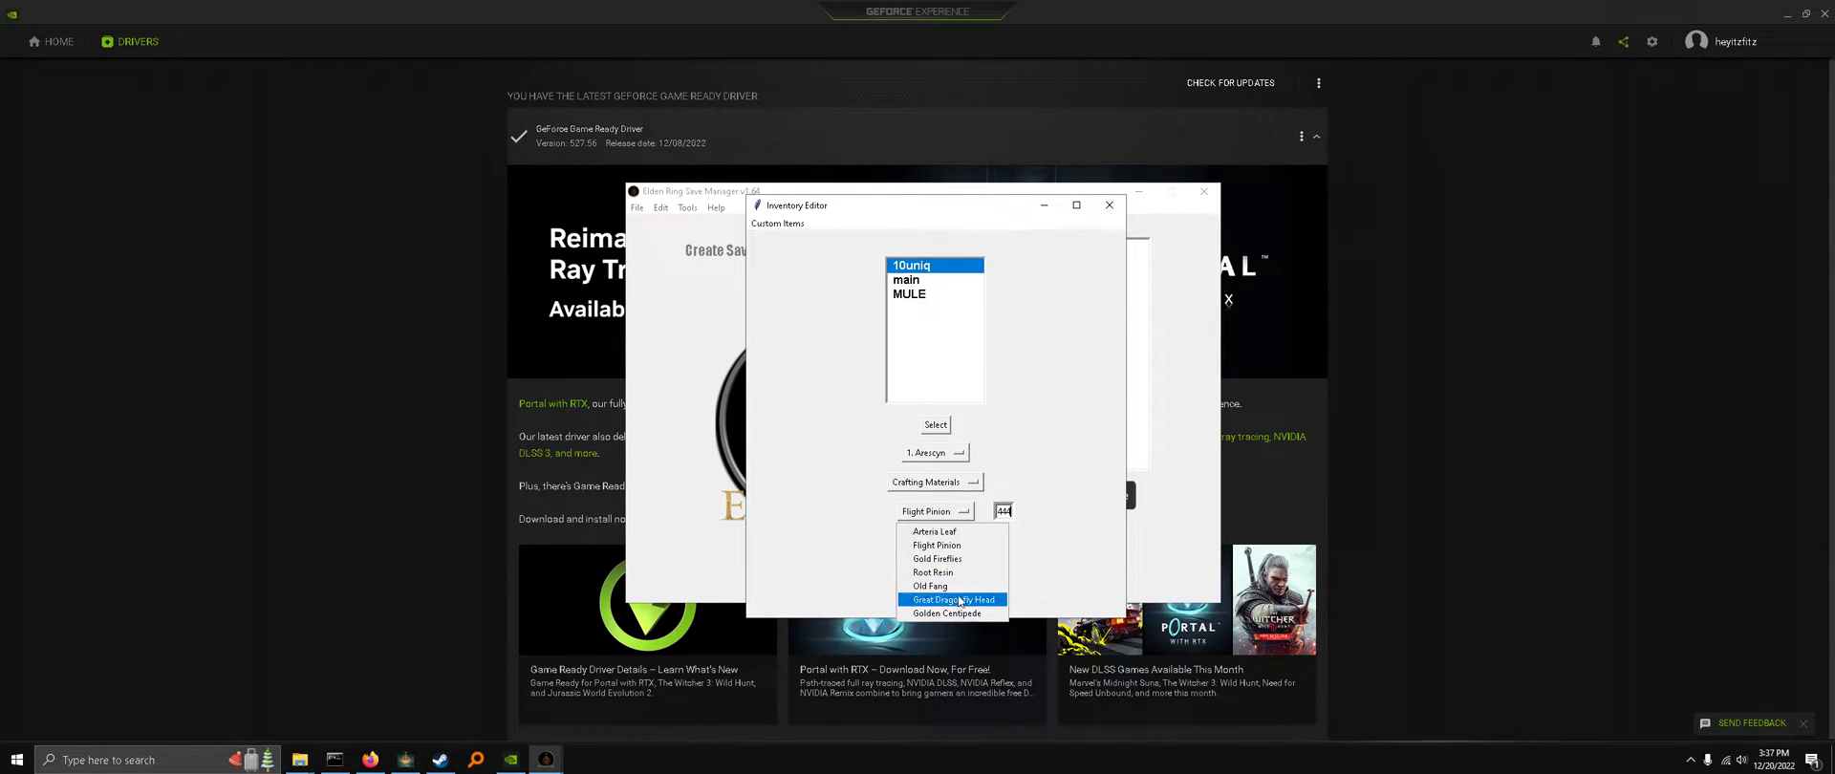
left_click(777, 223)
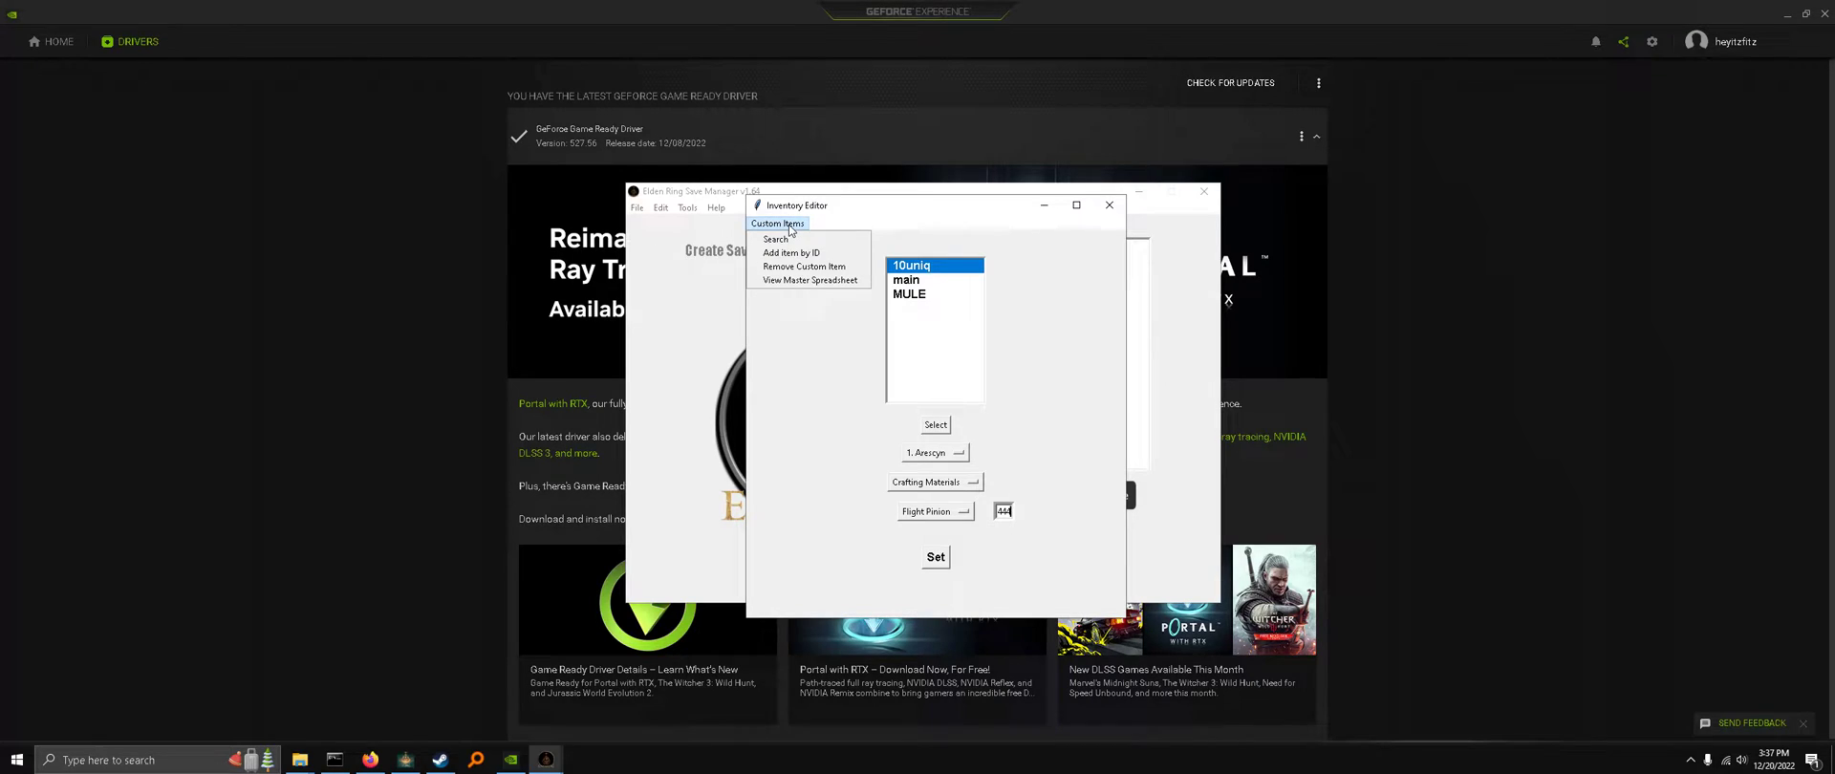
left_click(818, 281)
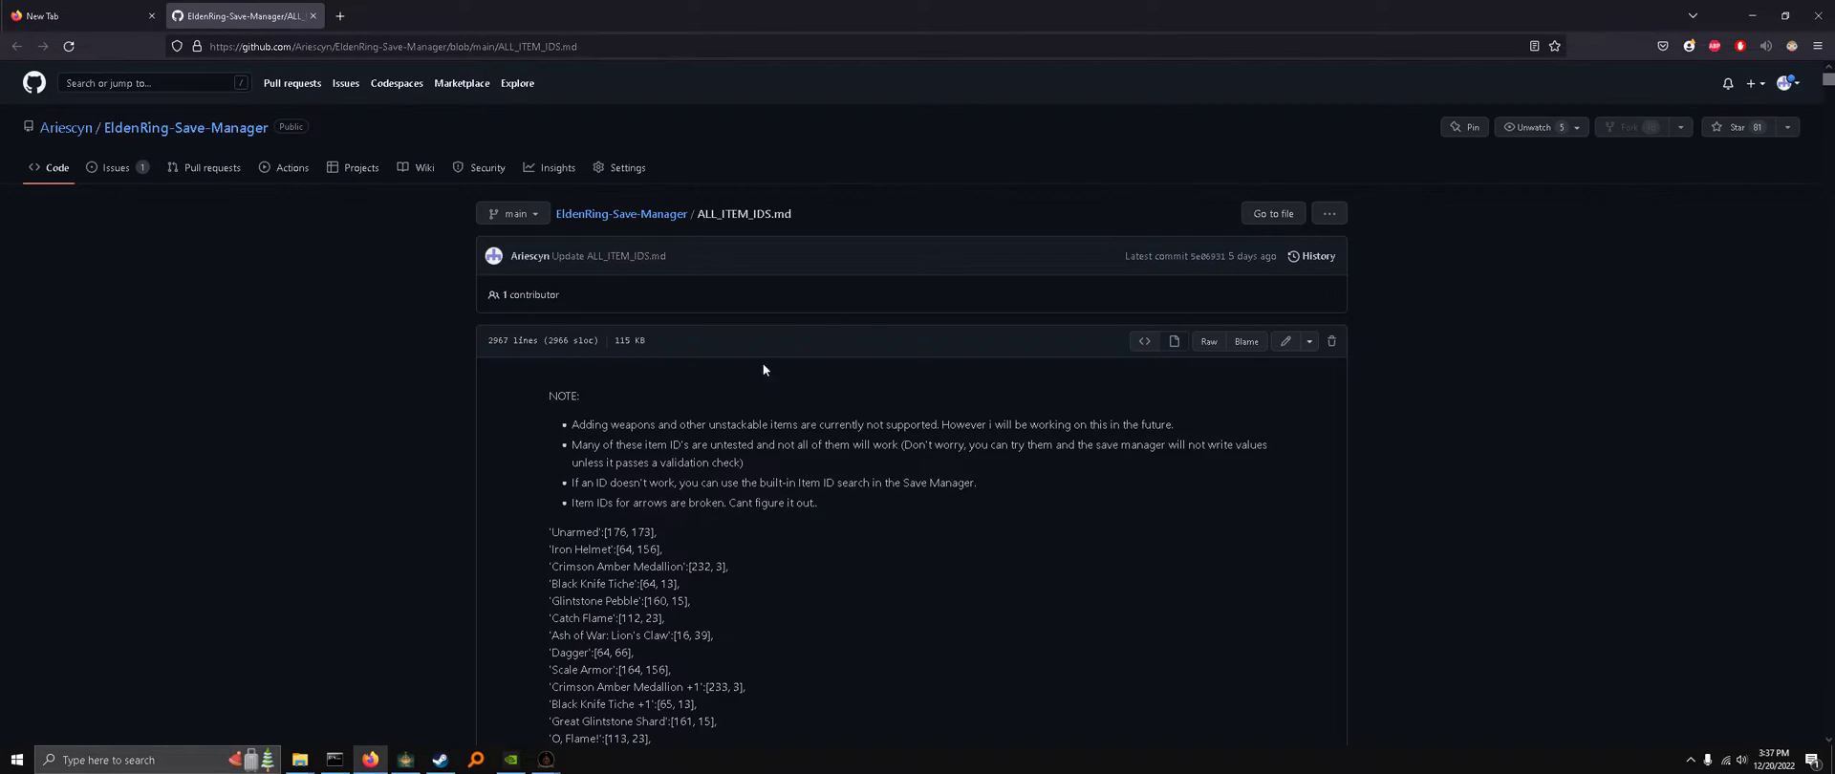
left_click_drag(538, 235, 877, 660)
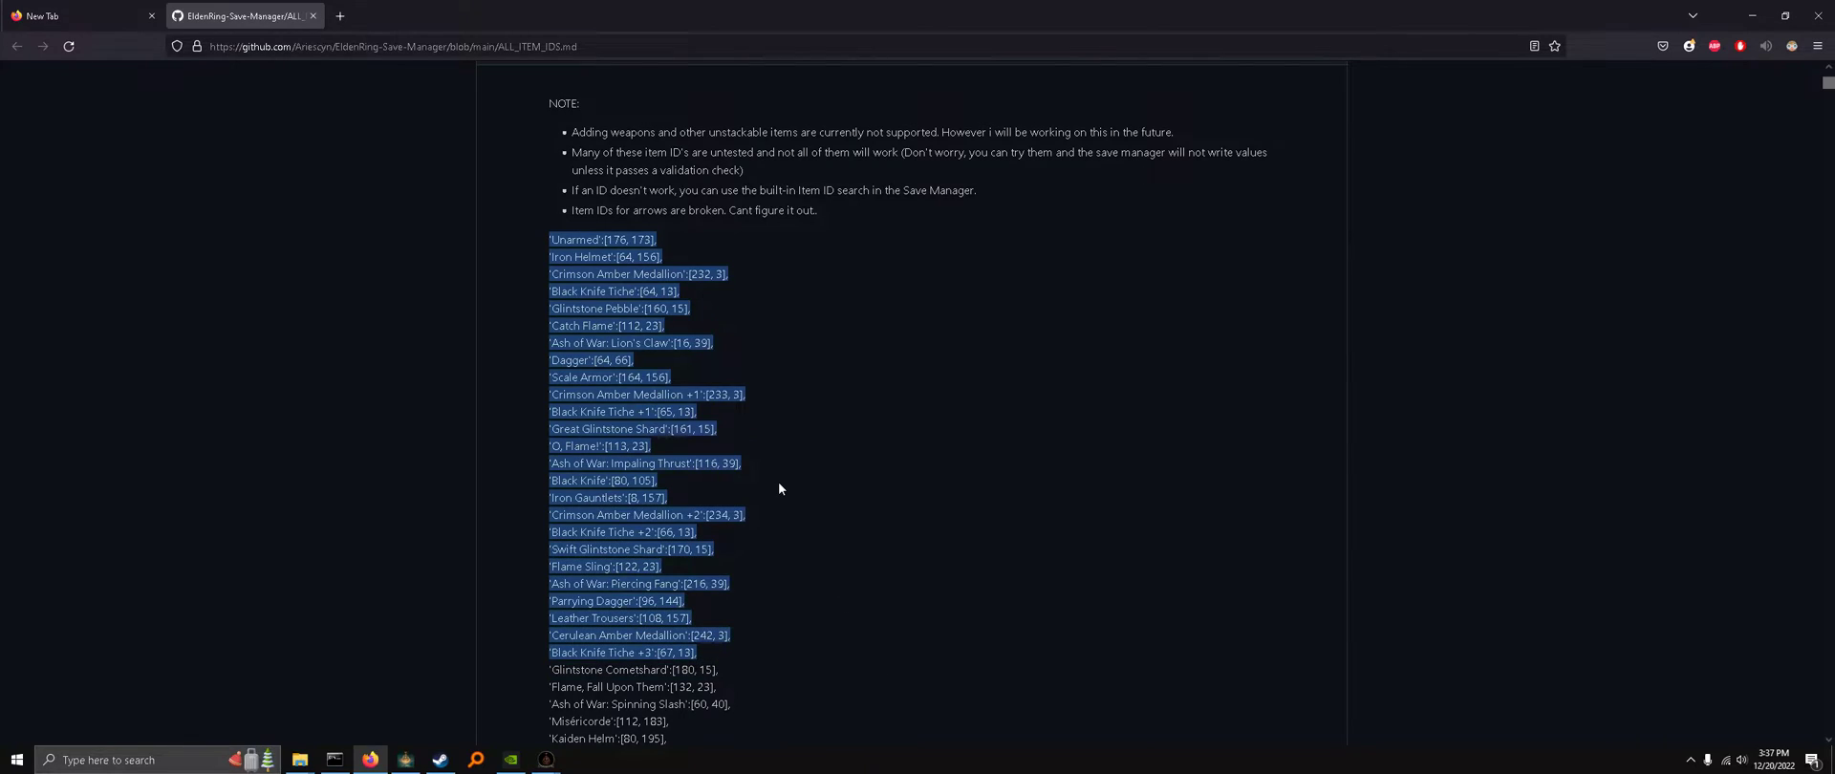
scroll(755, 468, "down", 3)
scroll(757, 445, "up", 2)
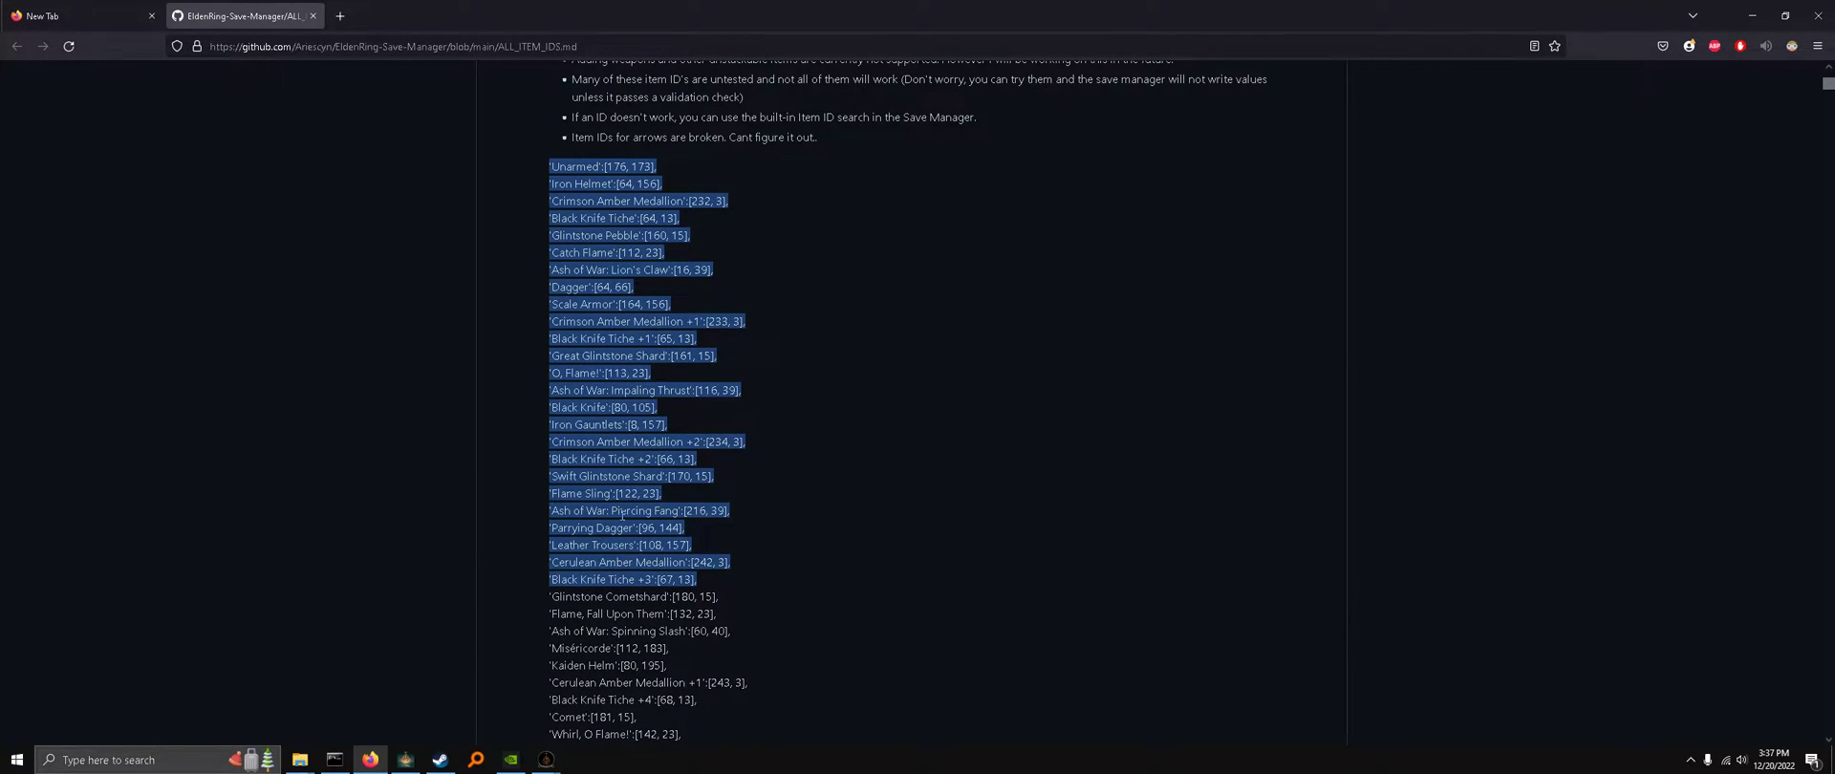
scroll(634, 375, "up", 2)
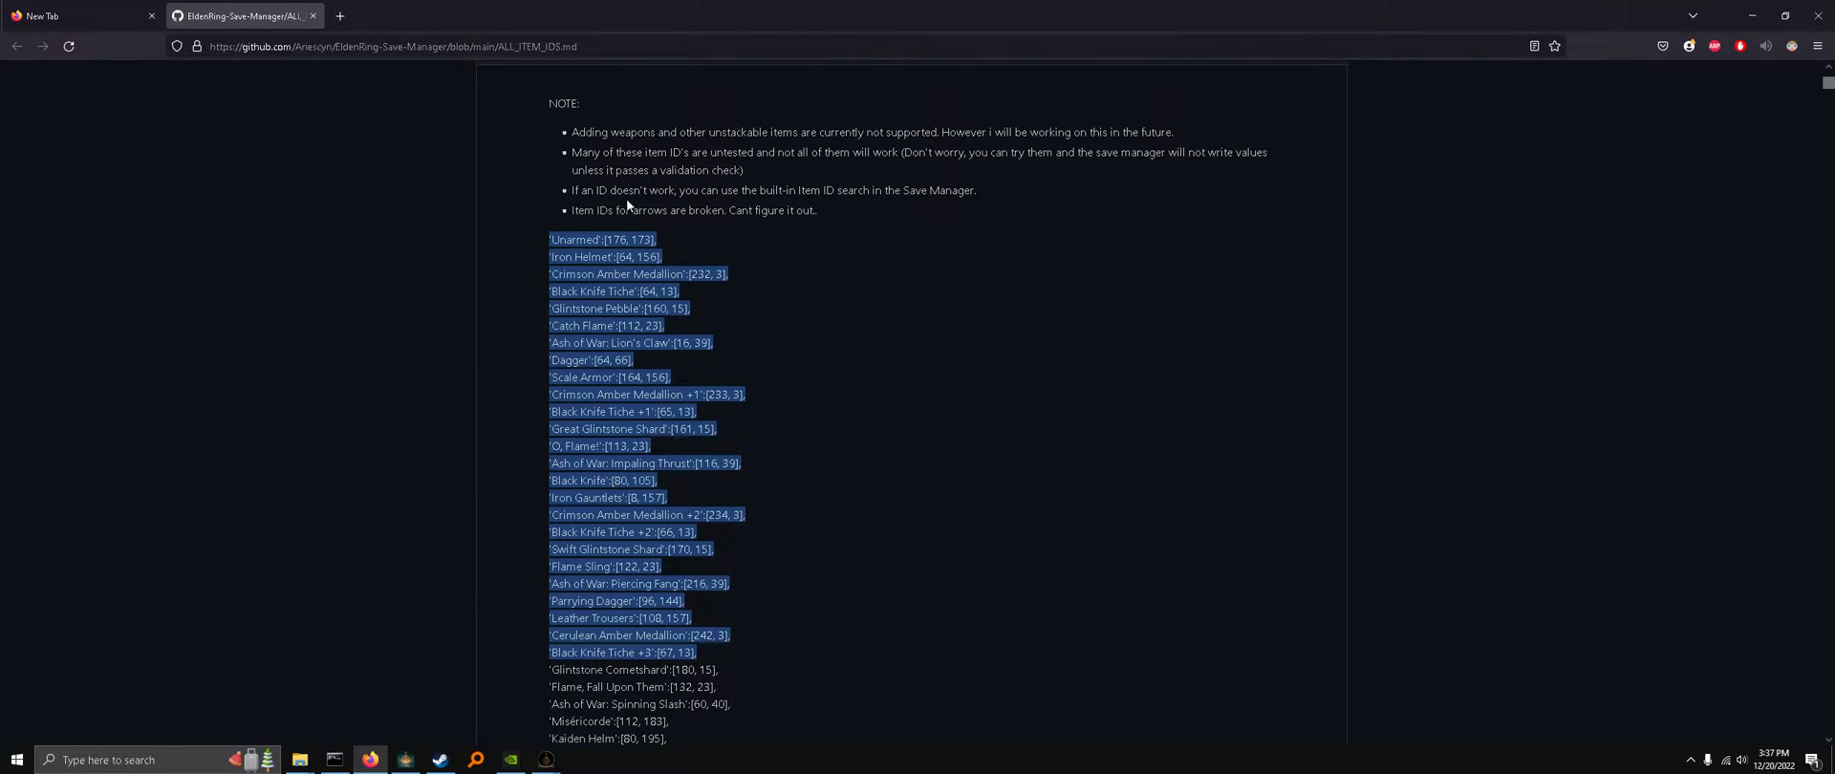
left_click_drag(631, 210, 885, 210)
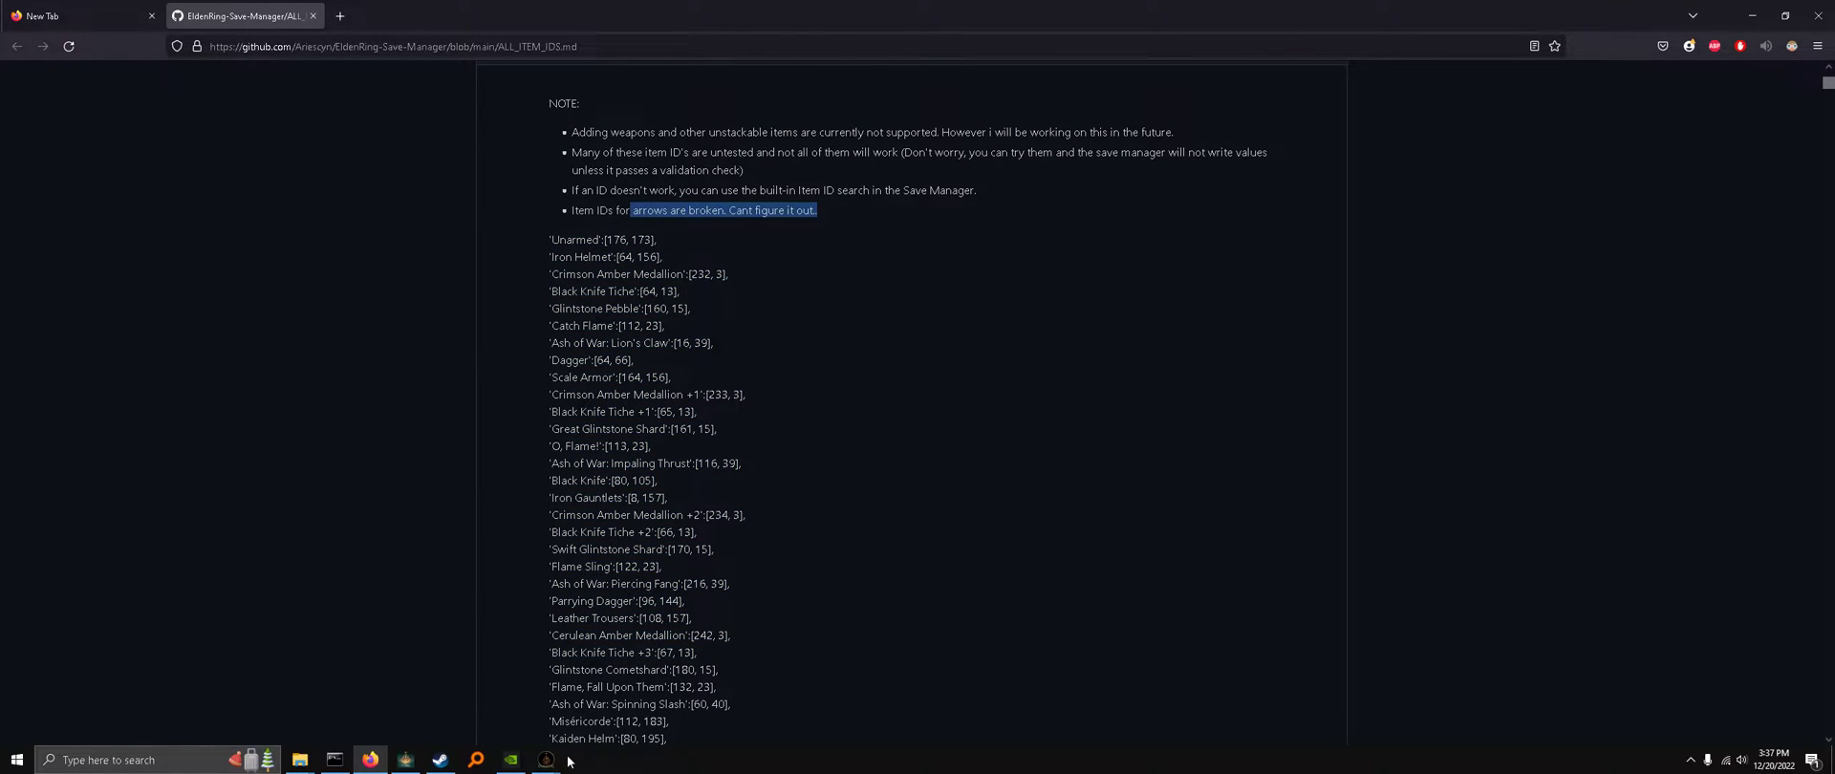
- Search the item ID page for "String'" to look up its ID
mouse_move(546, 760)
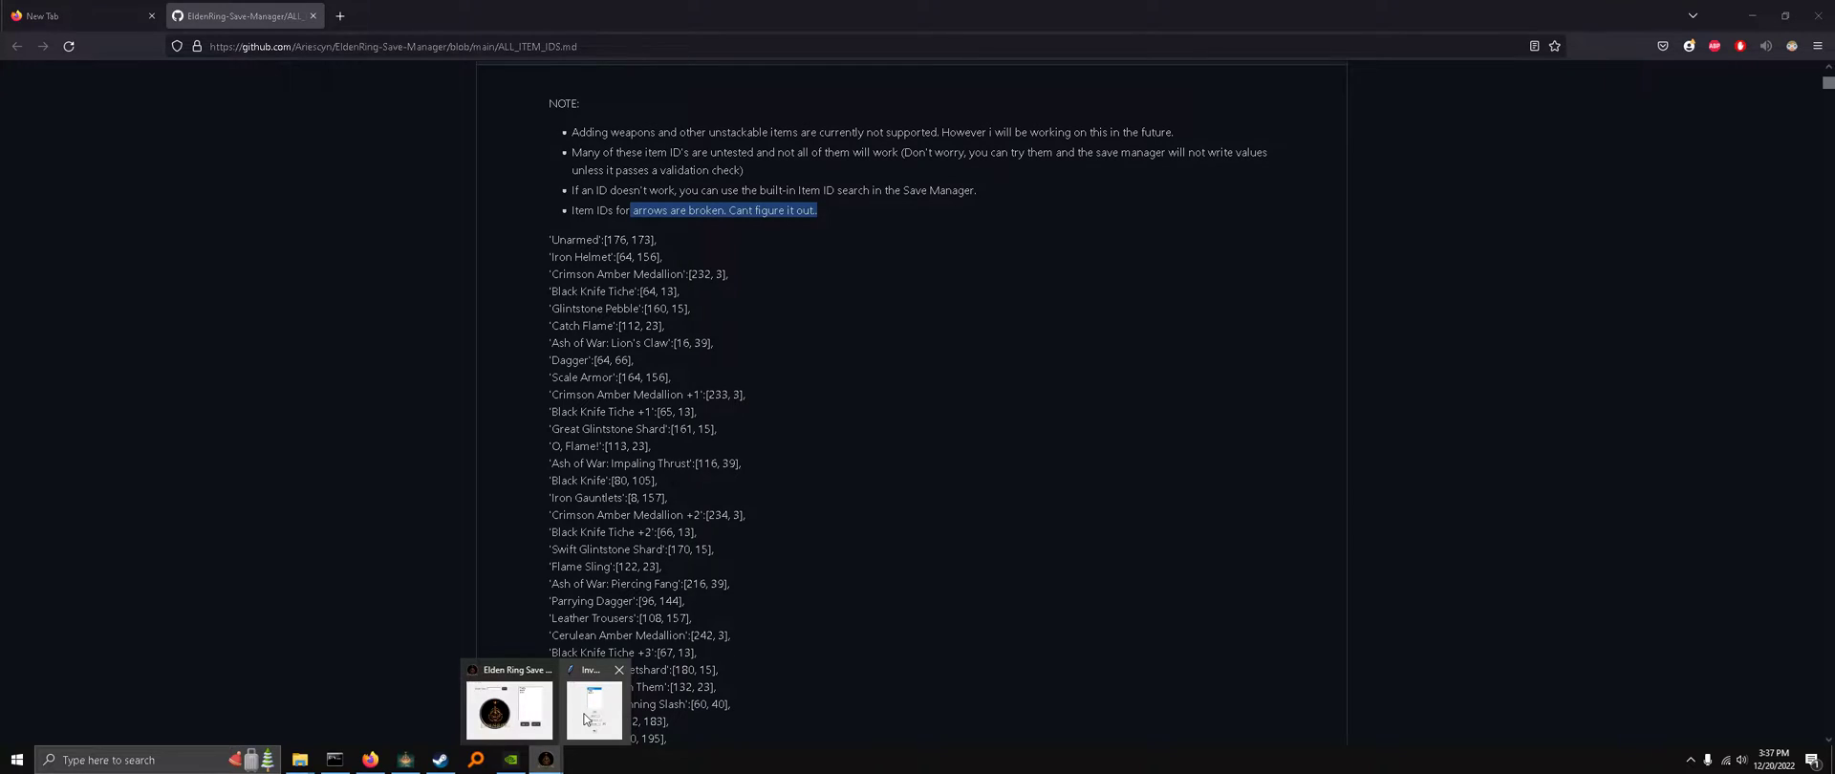
left_click(708, 458)
key("ctrl+f")
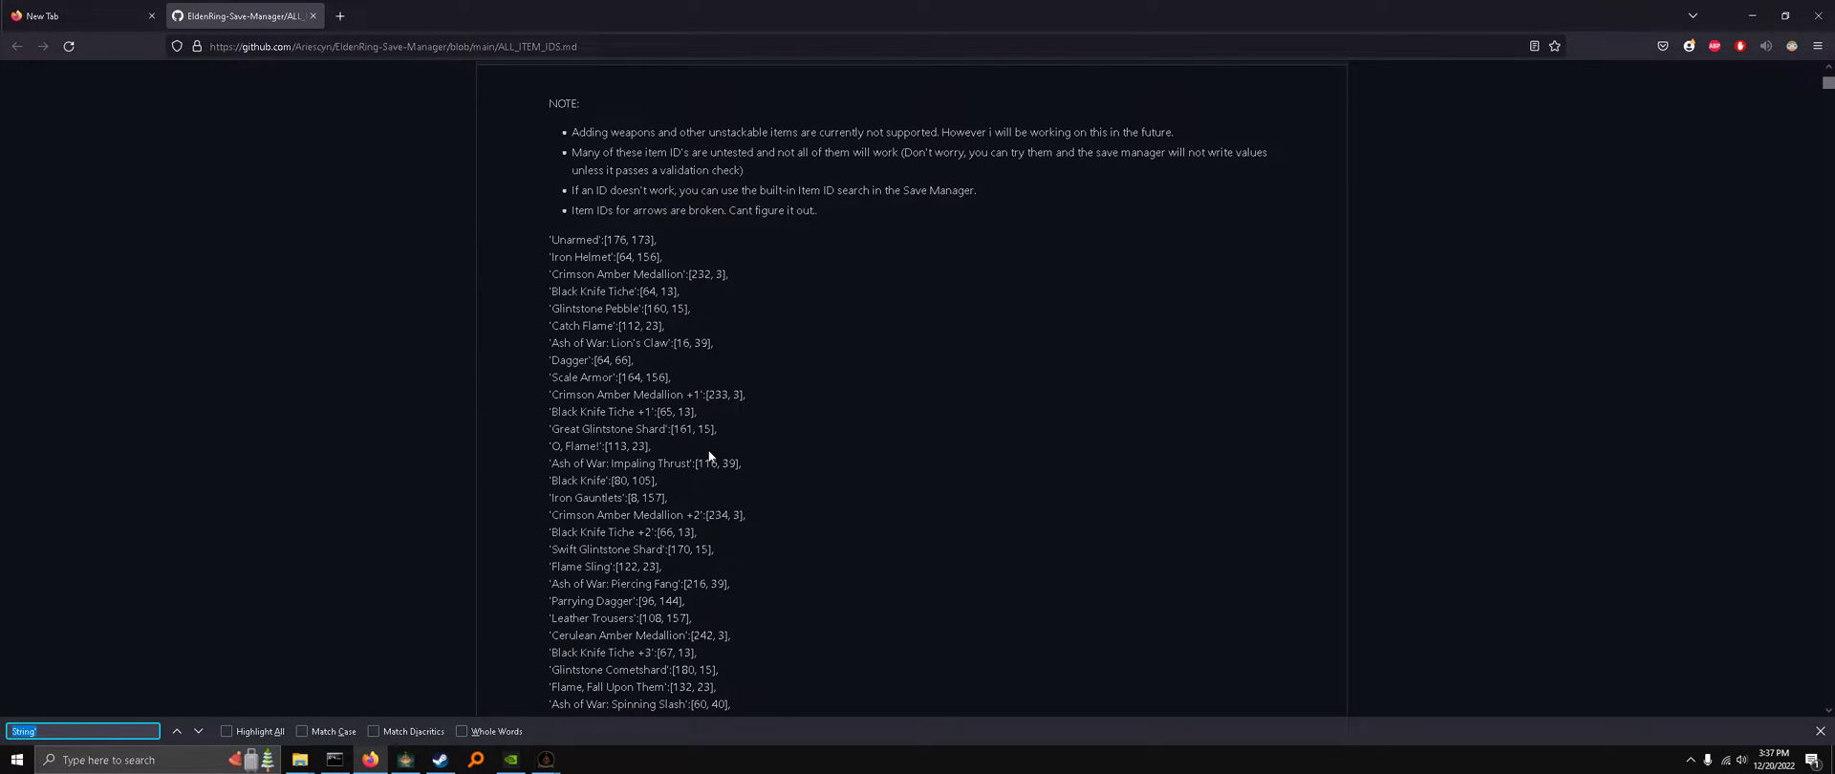
left_click(197, 732)
key("Return")
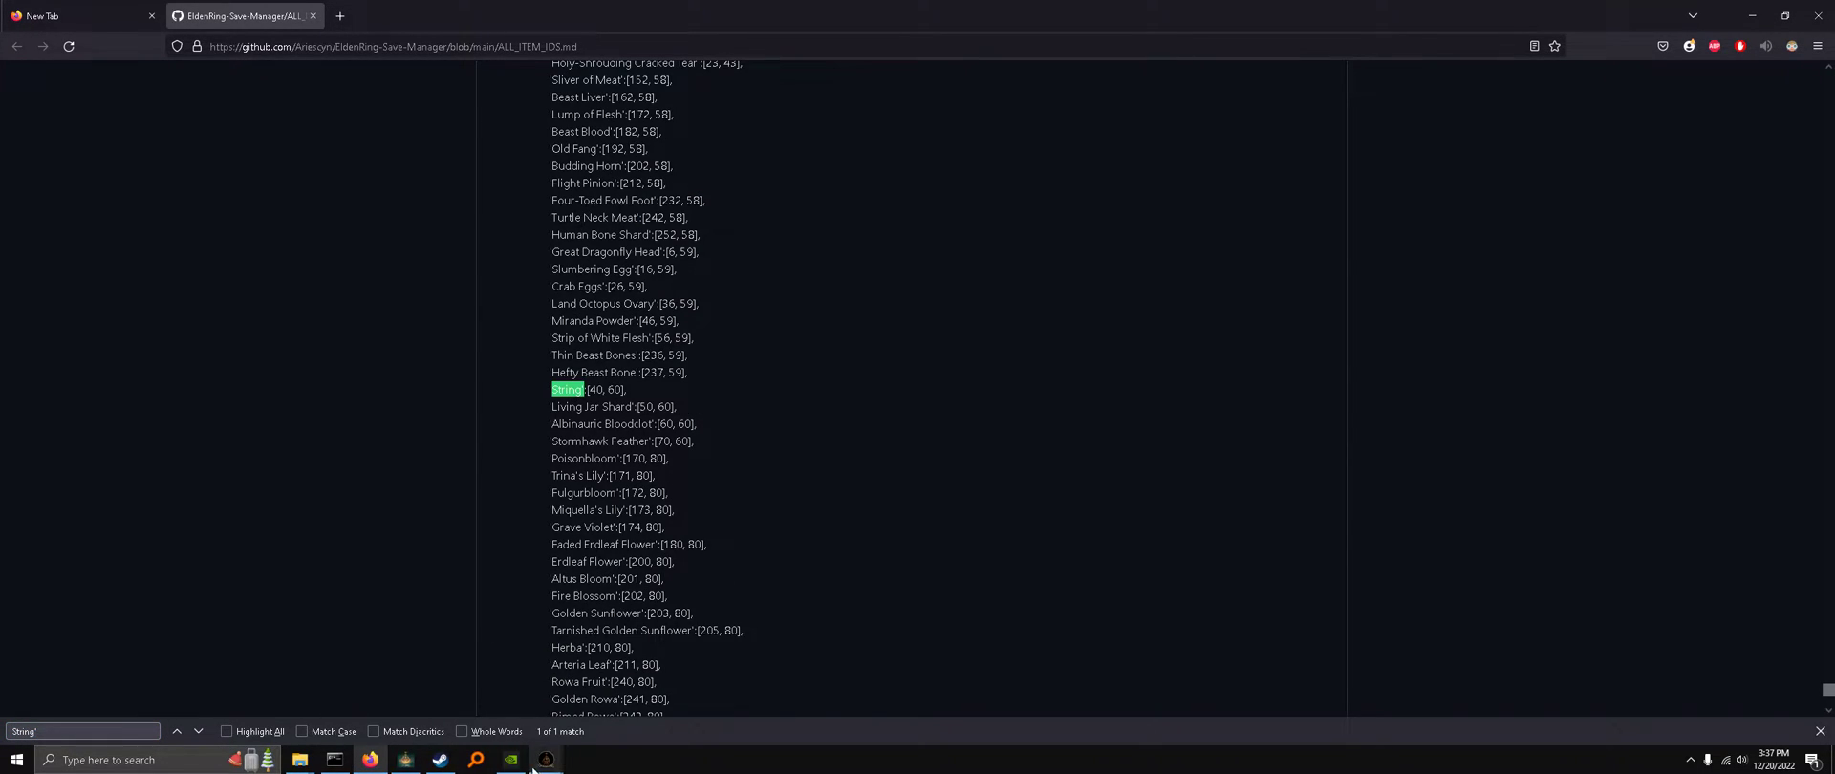
- Switch back to the Inventory Editor and choose String from the Custom Items category
mouse_move(546, 760)
left_click(594, 710)
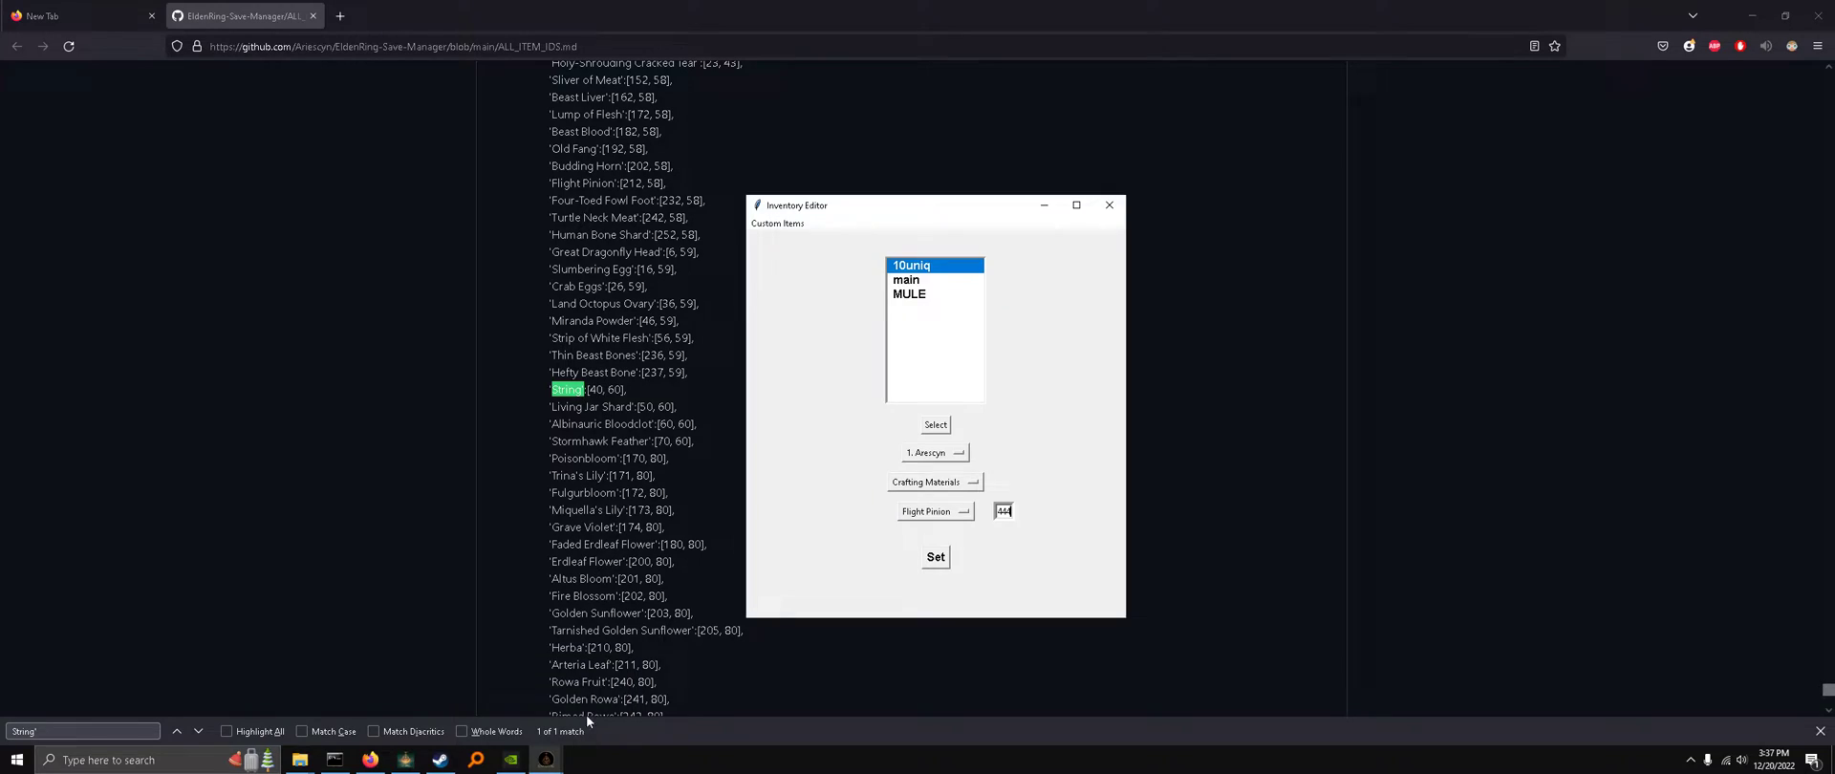
left_click(779, 223)
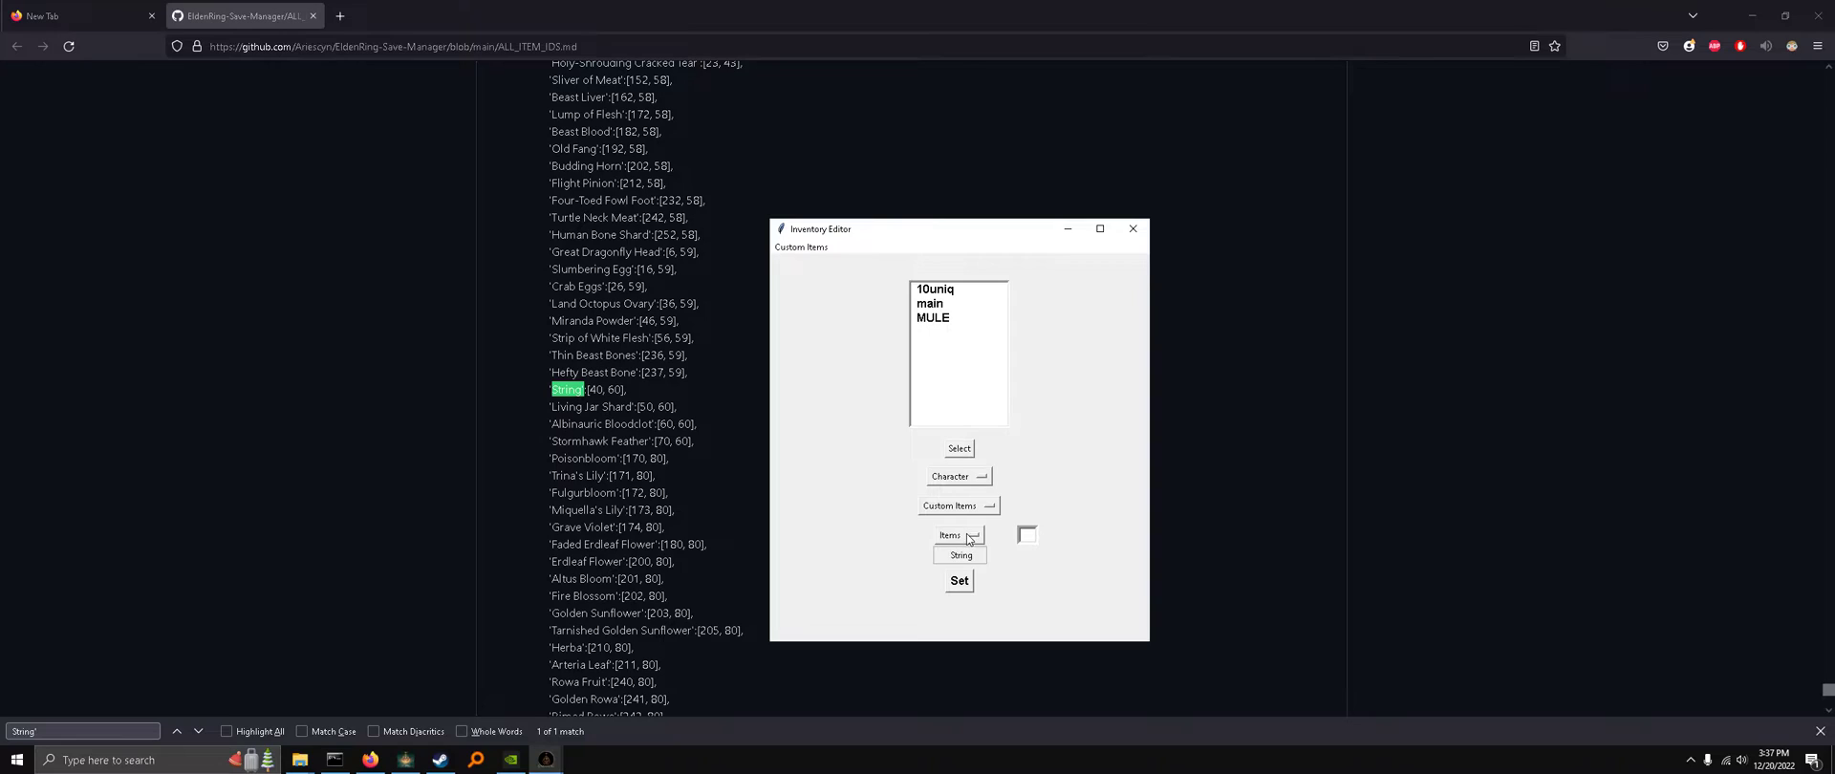
left_click(972, 552)
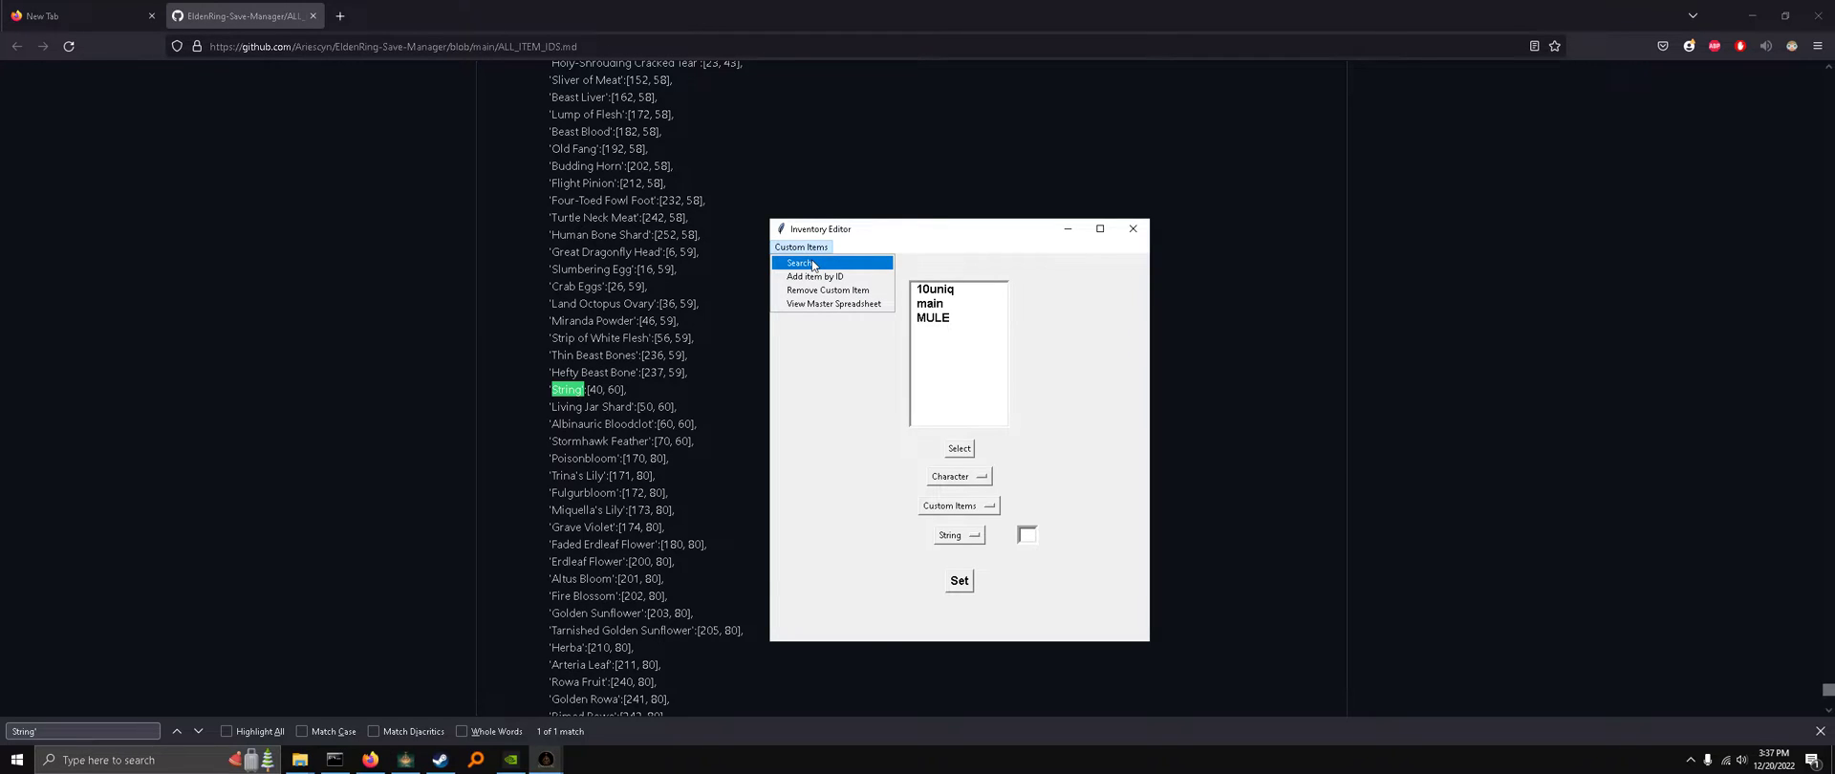
- Open the custom item ID search, then switch to Elden Ring and load into the save
left_click(814, 264)
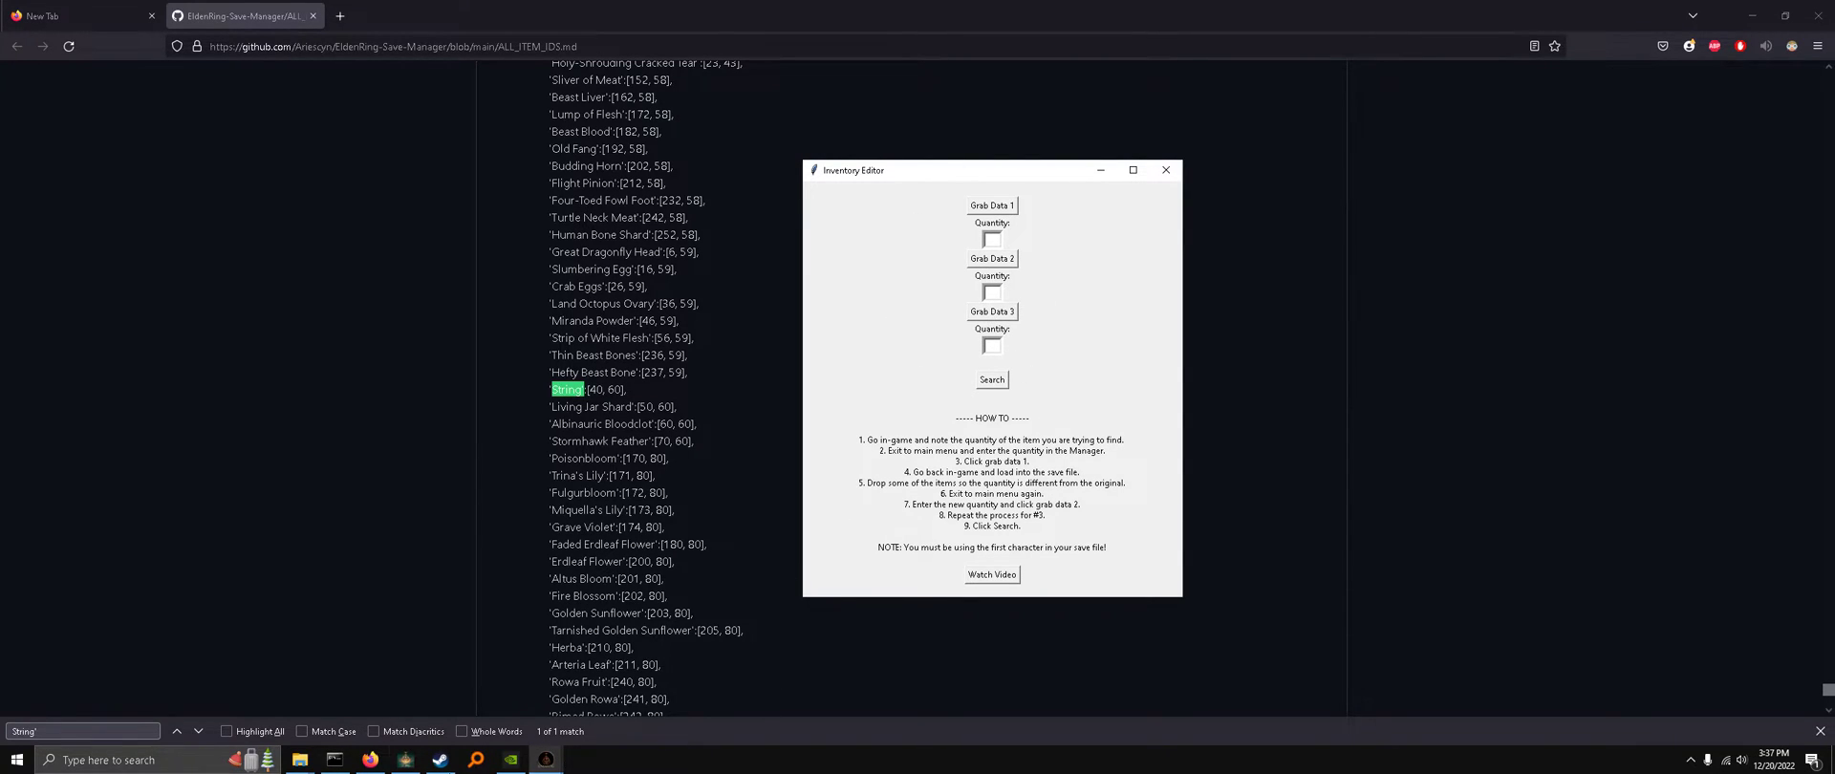
left_click(411, 762)
left_click(879, 516)
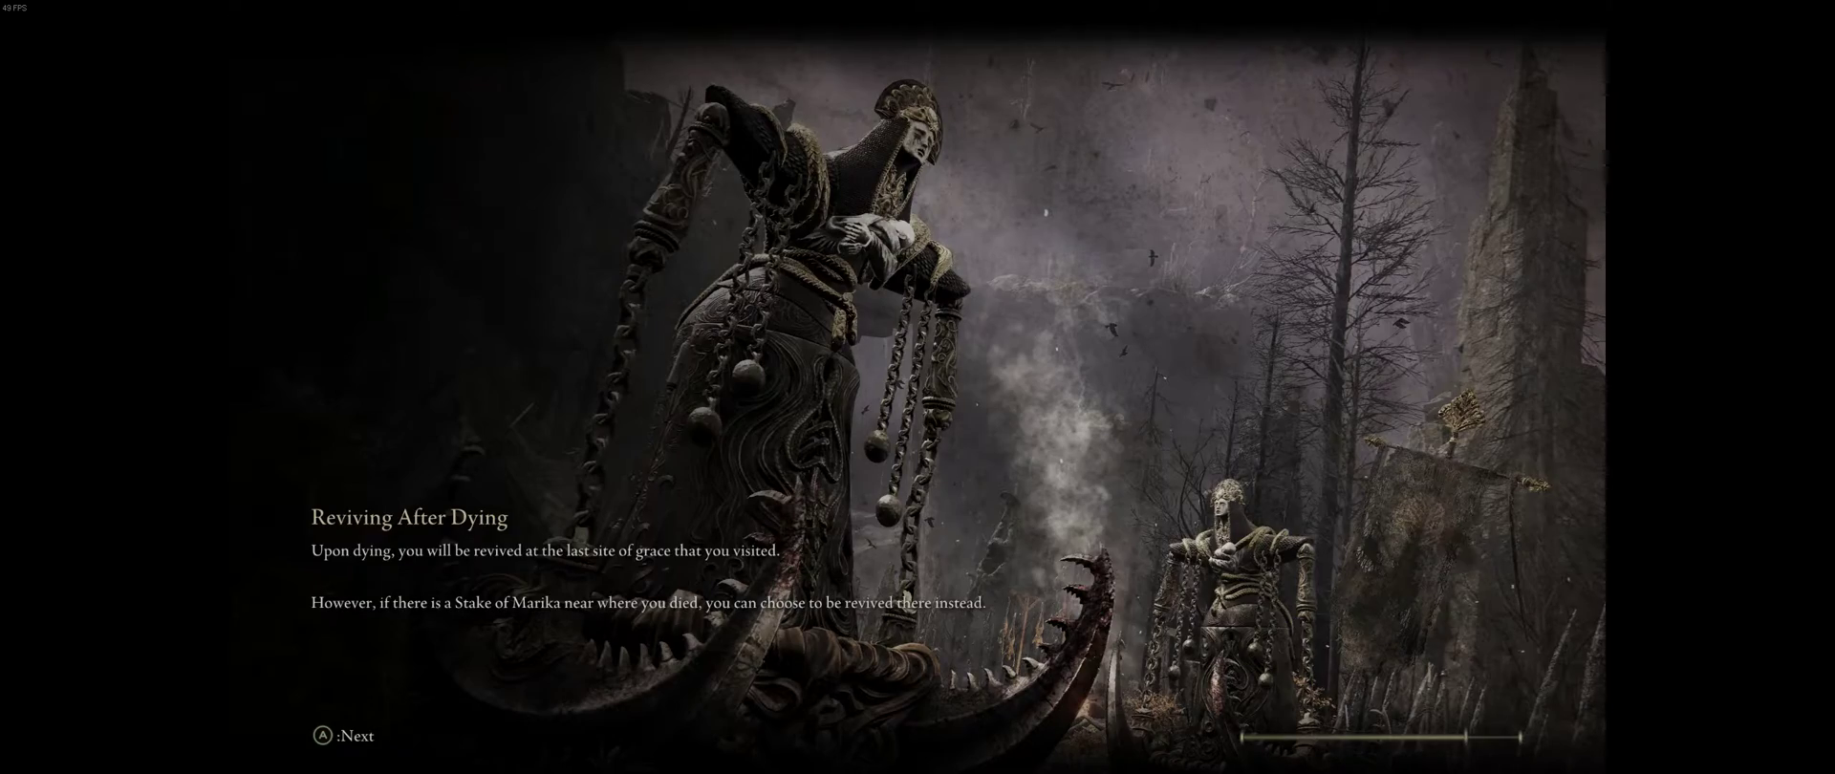
- Open the Crafting Materials category of the in-game inventory and check the held quantity of Thin Beast Bones
key("Escape")
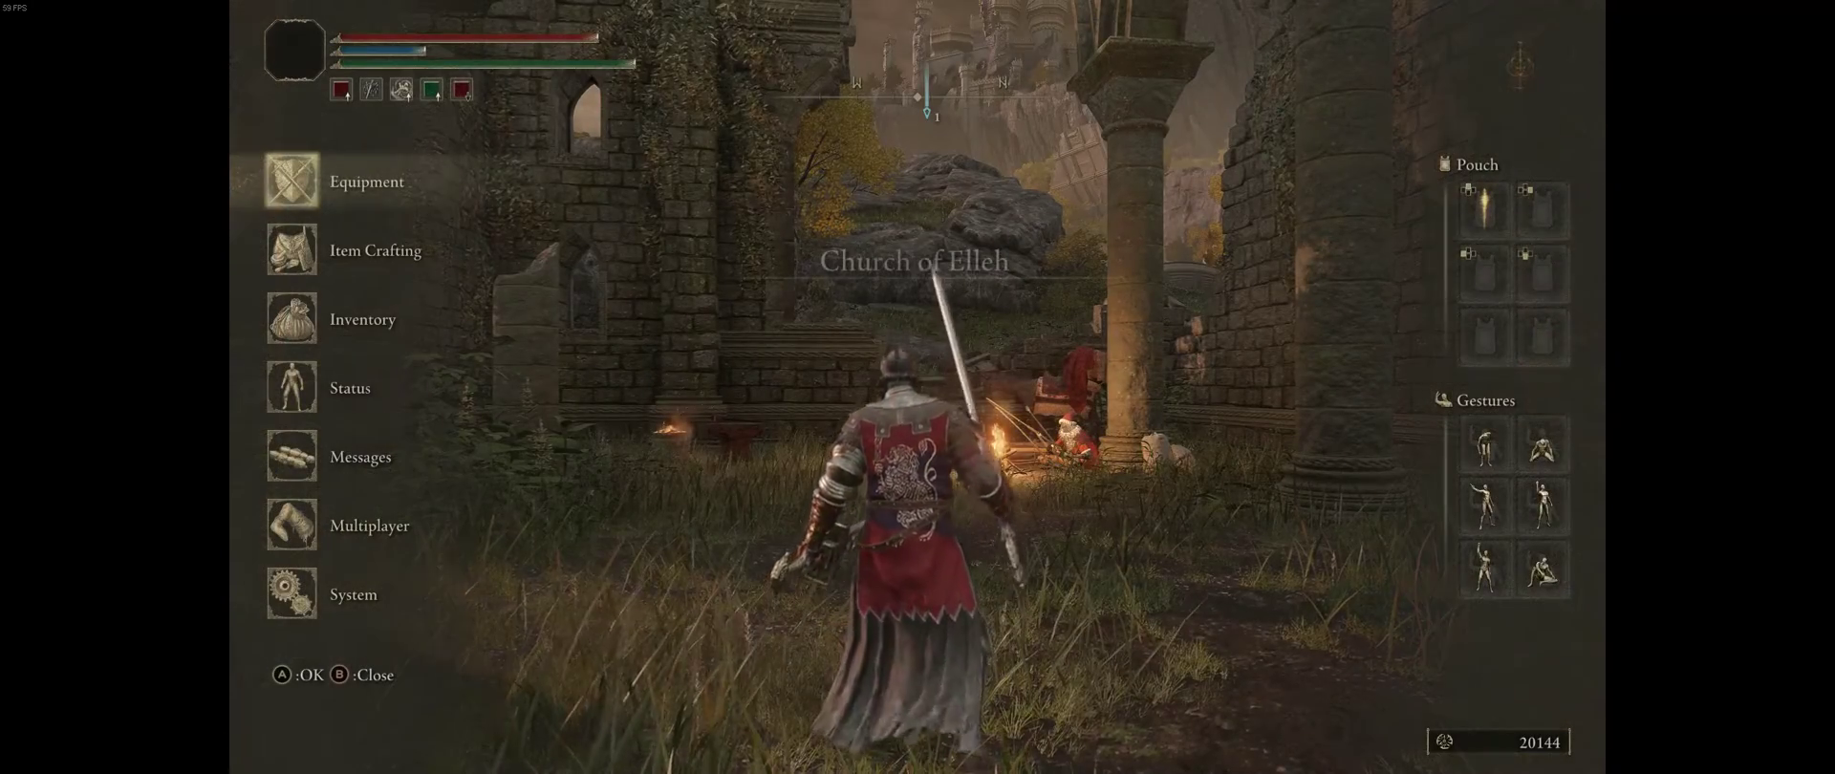
left_click(306, 313)
left_click(445, 144)
left_click(494, 147)
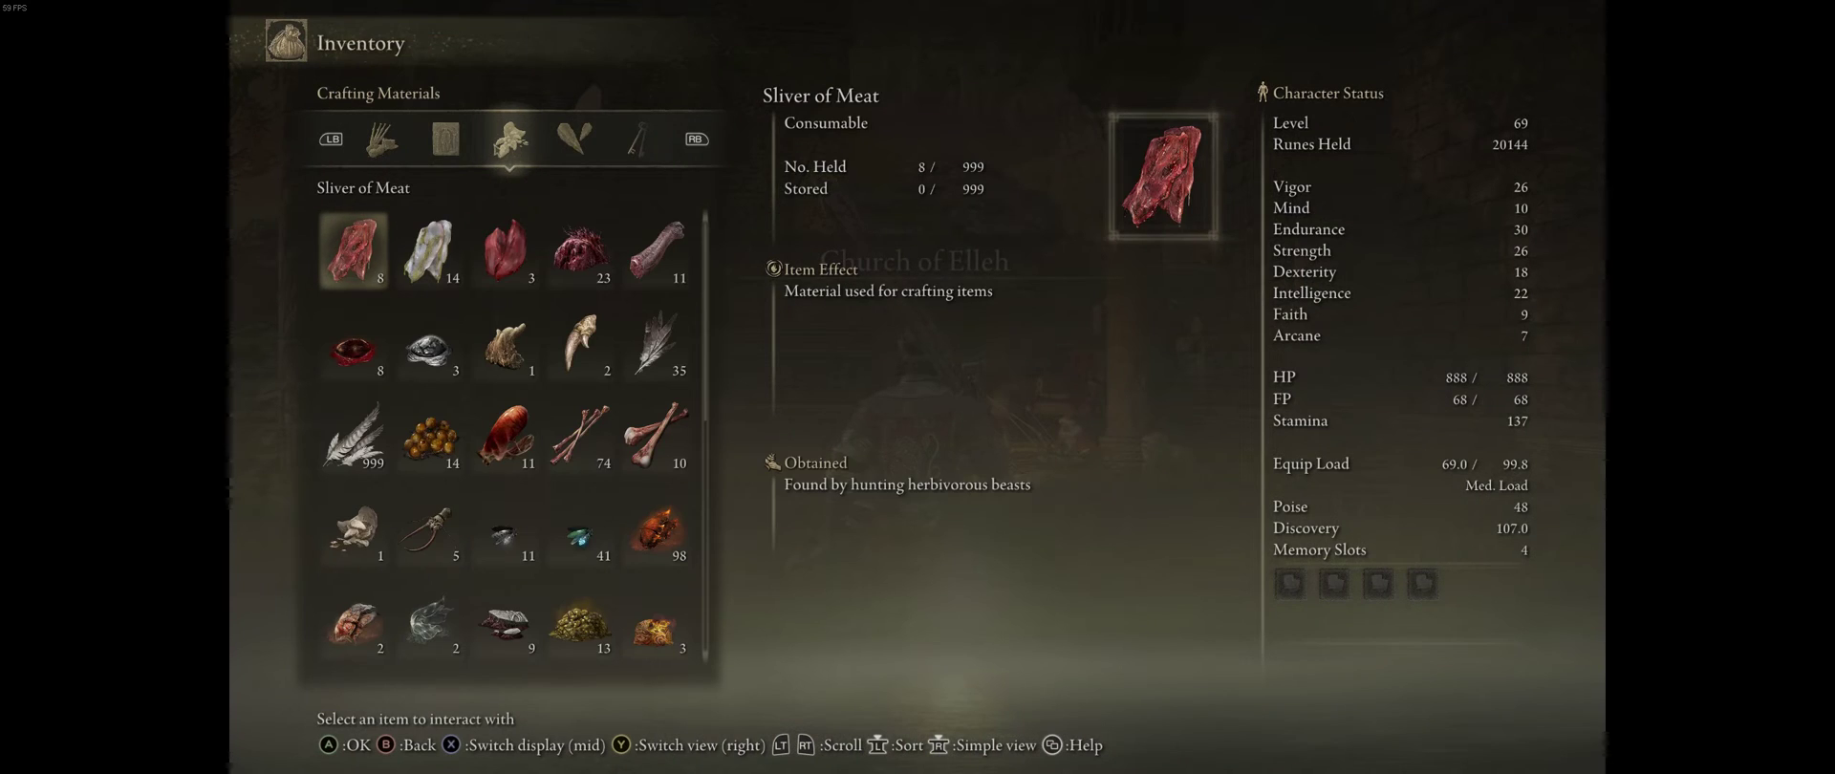
key("Right")
key("Right")
key("Left")
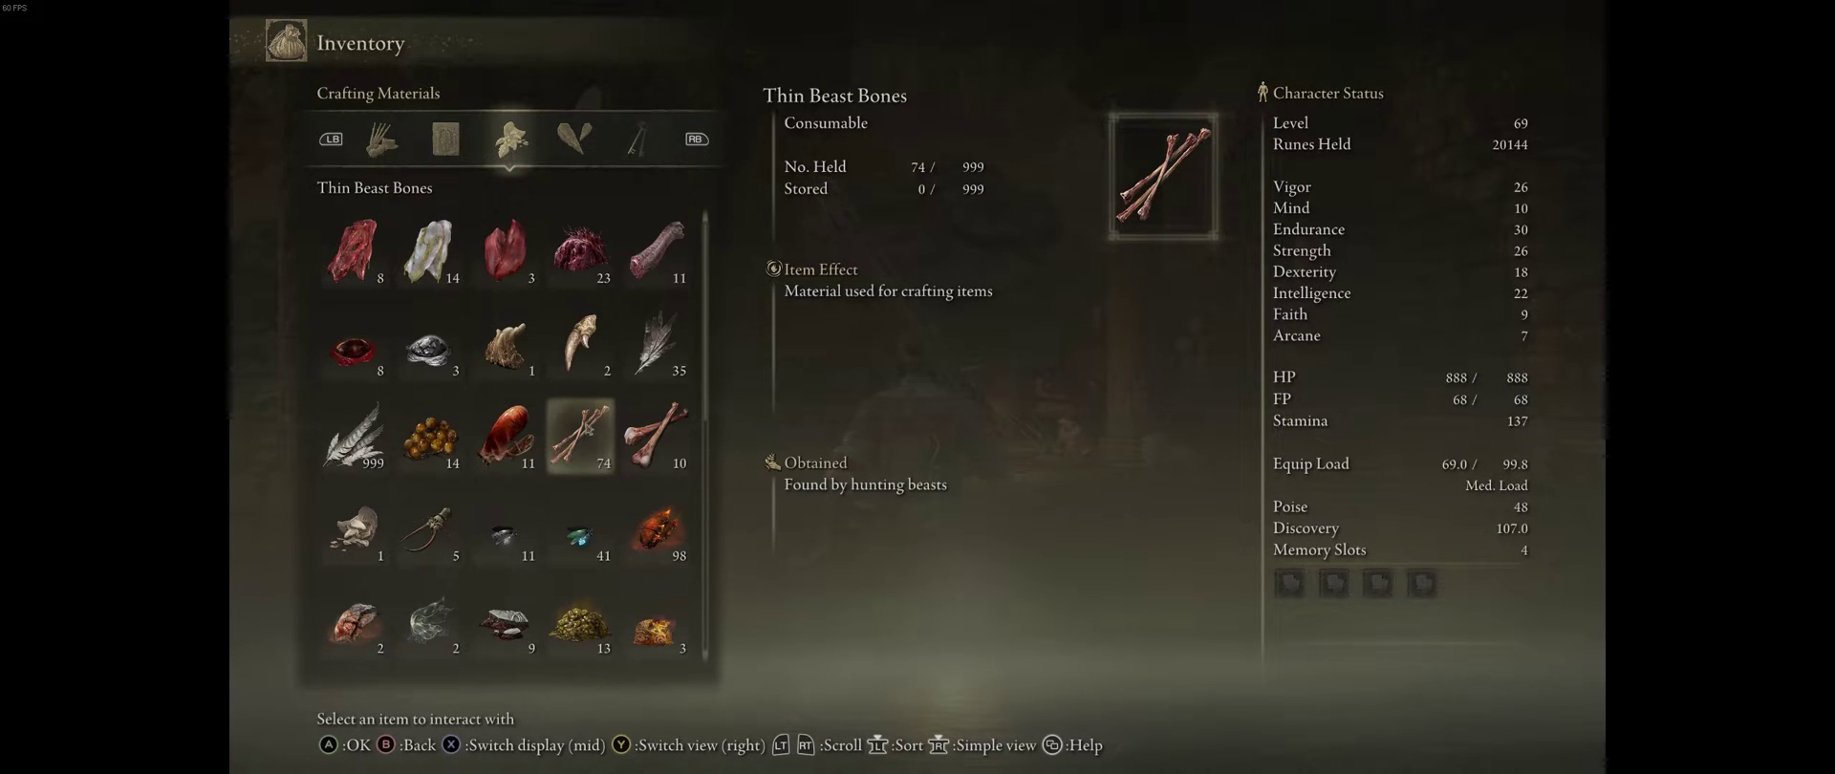
left_click(585, 437)
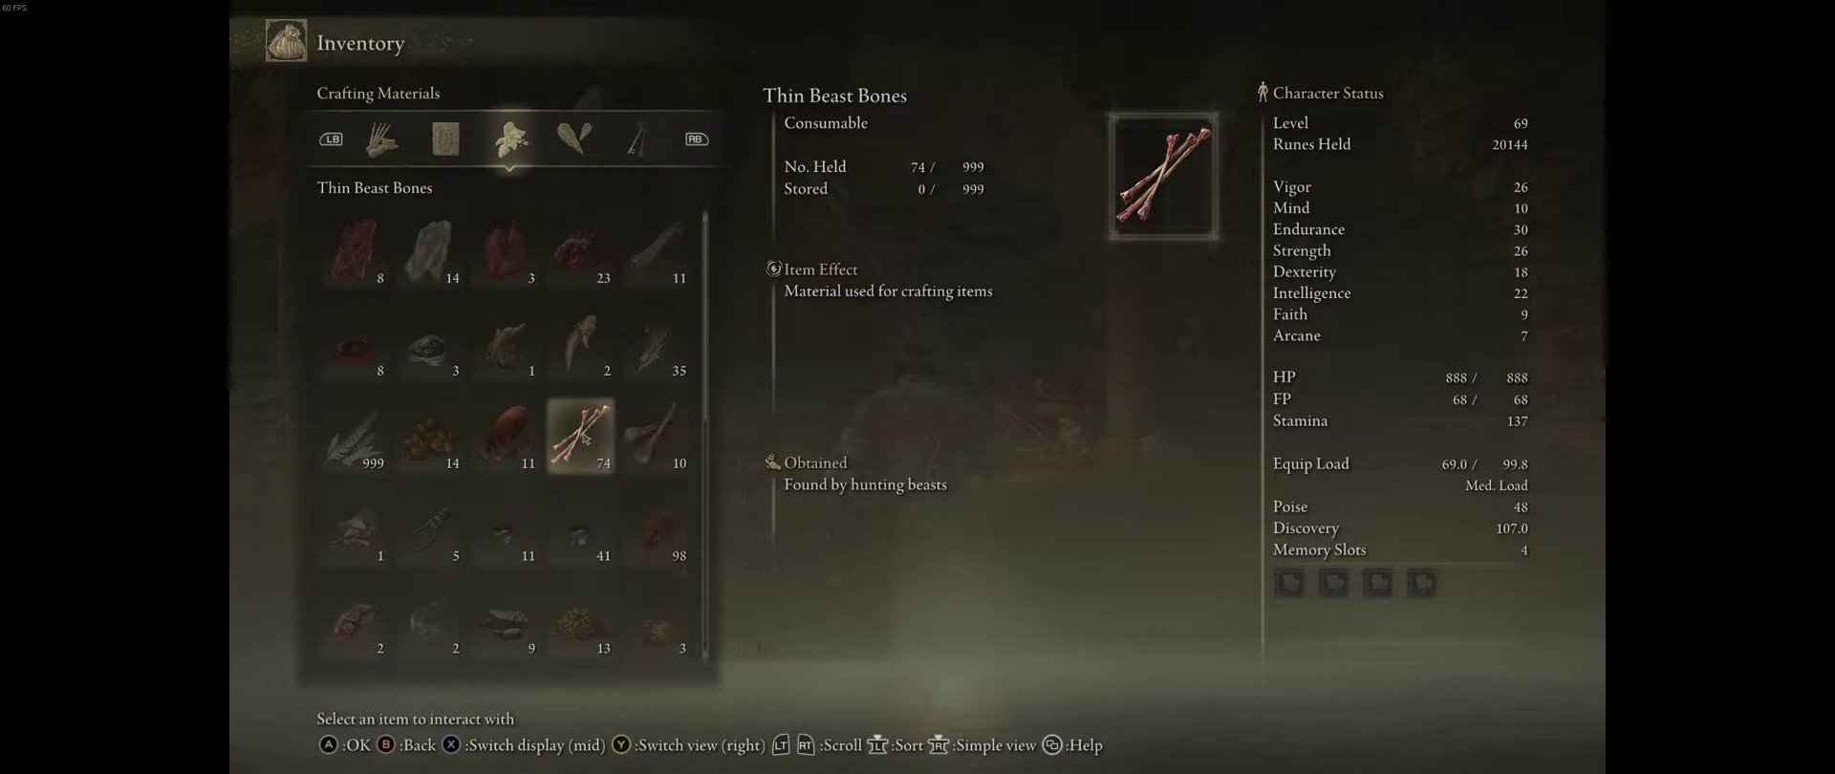
key("Escape")
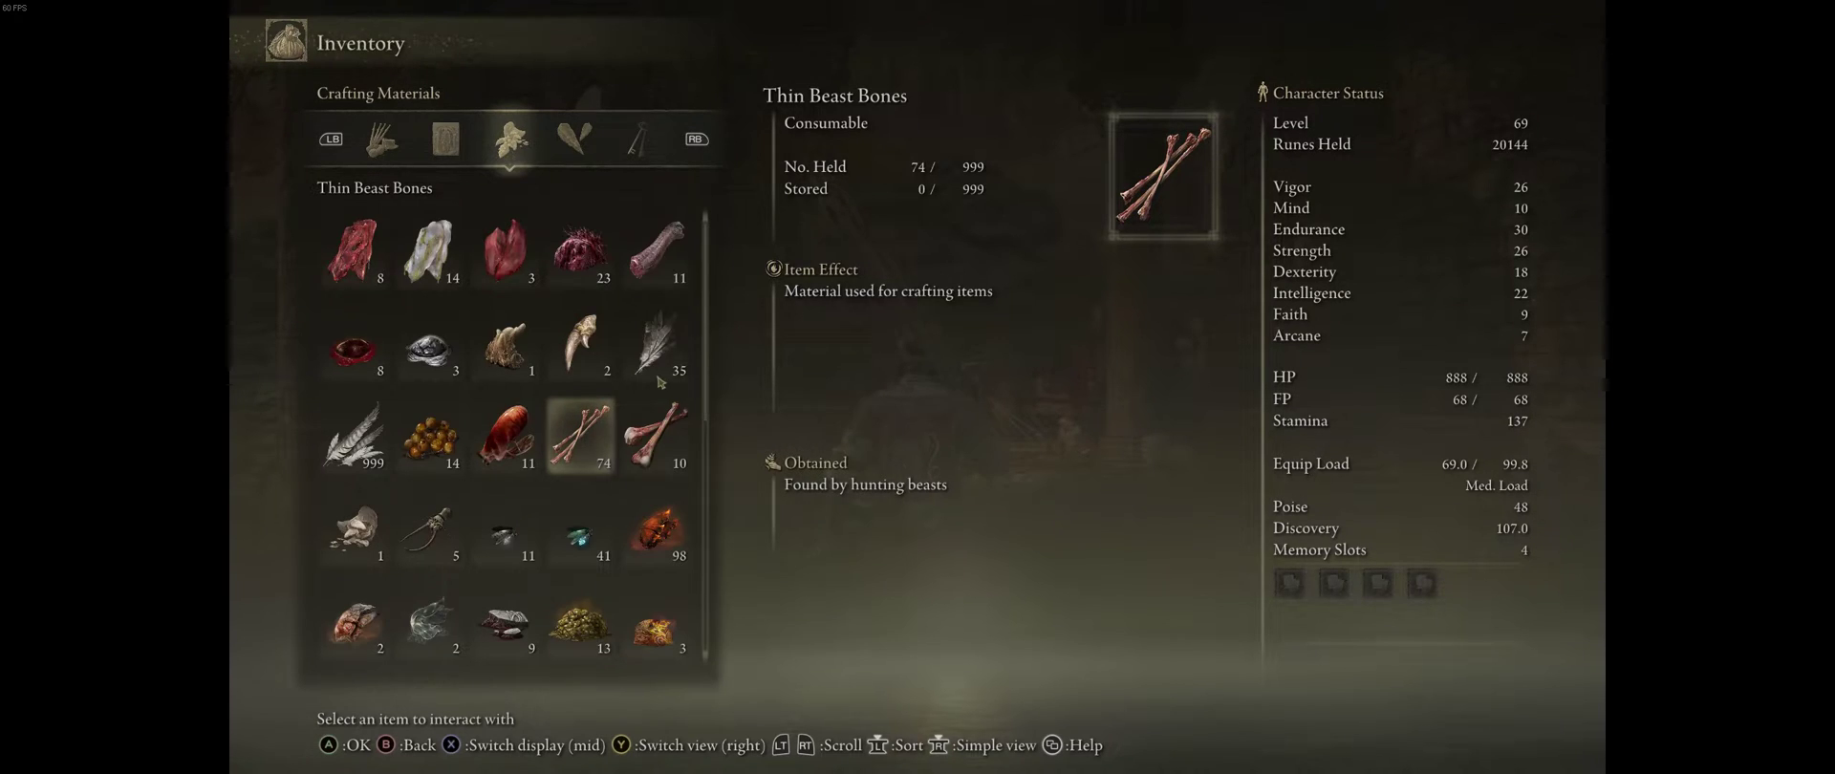
key("Up")
key("Right")
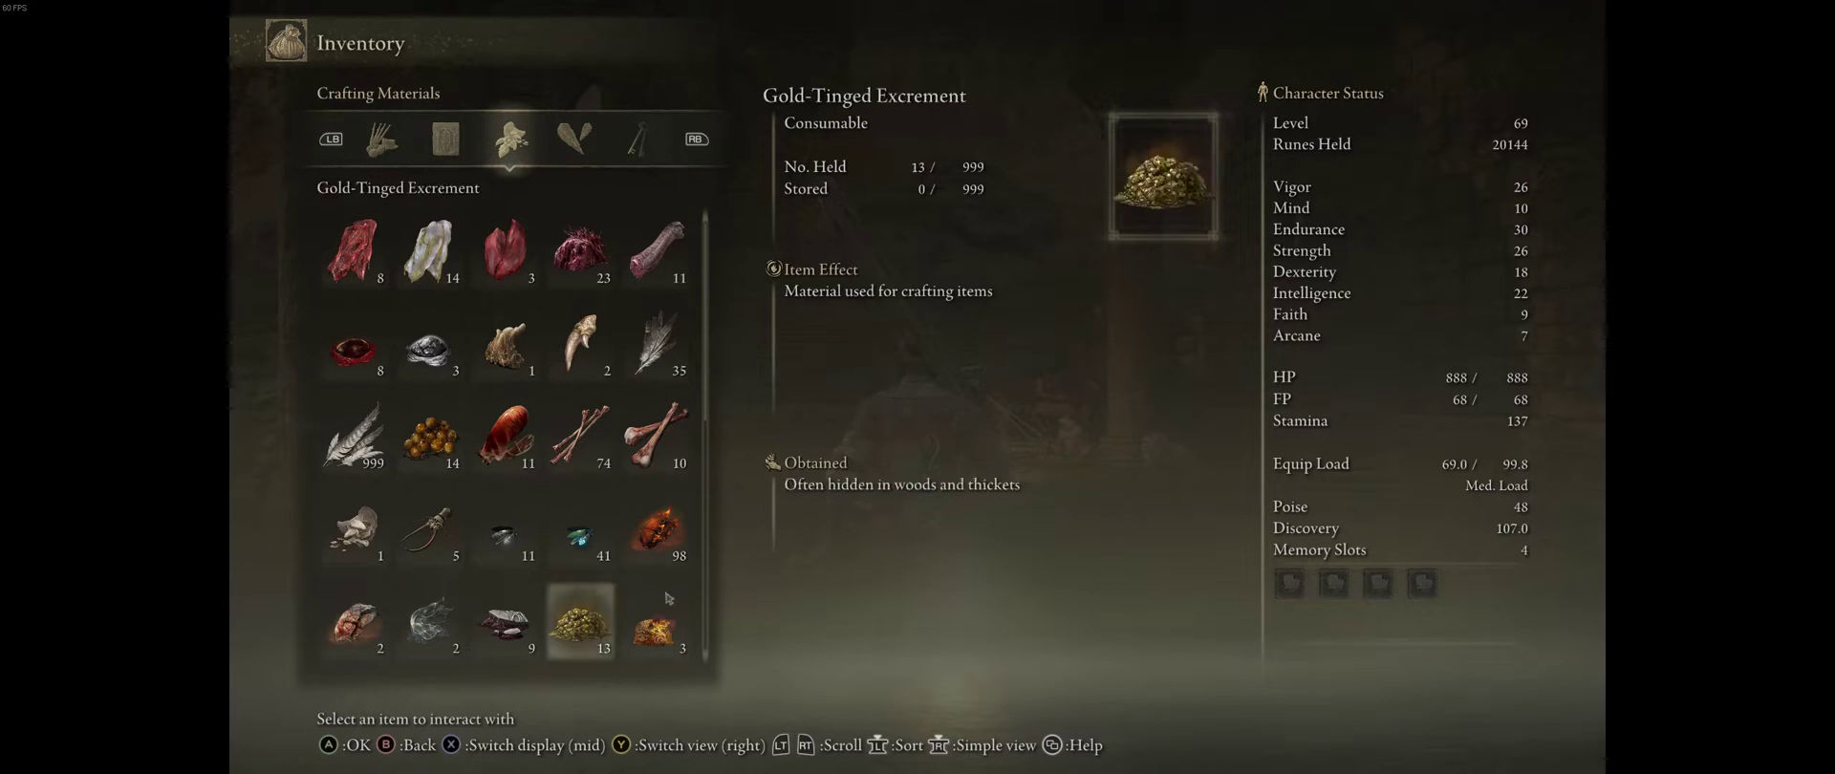
- Leave part of the Thin Beast Bones stack on the ground, keeping 63
left_click(581, 435)
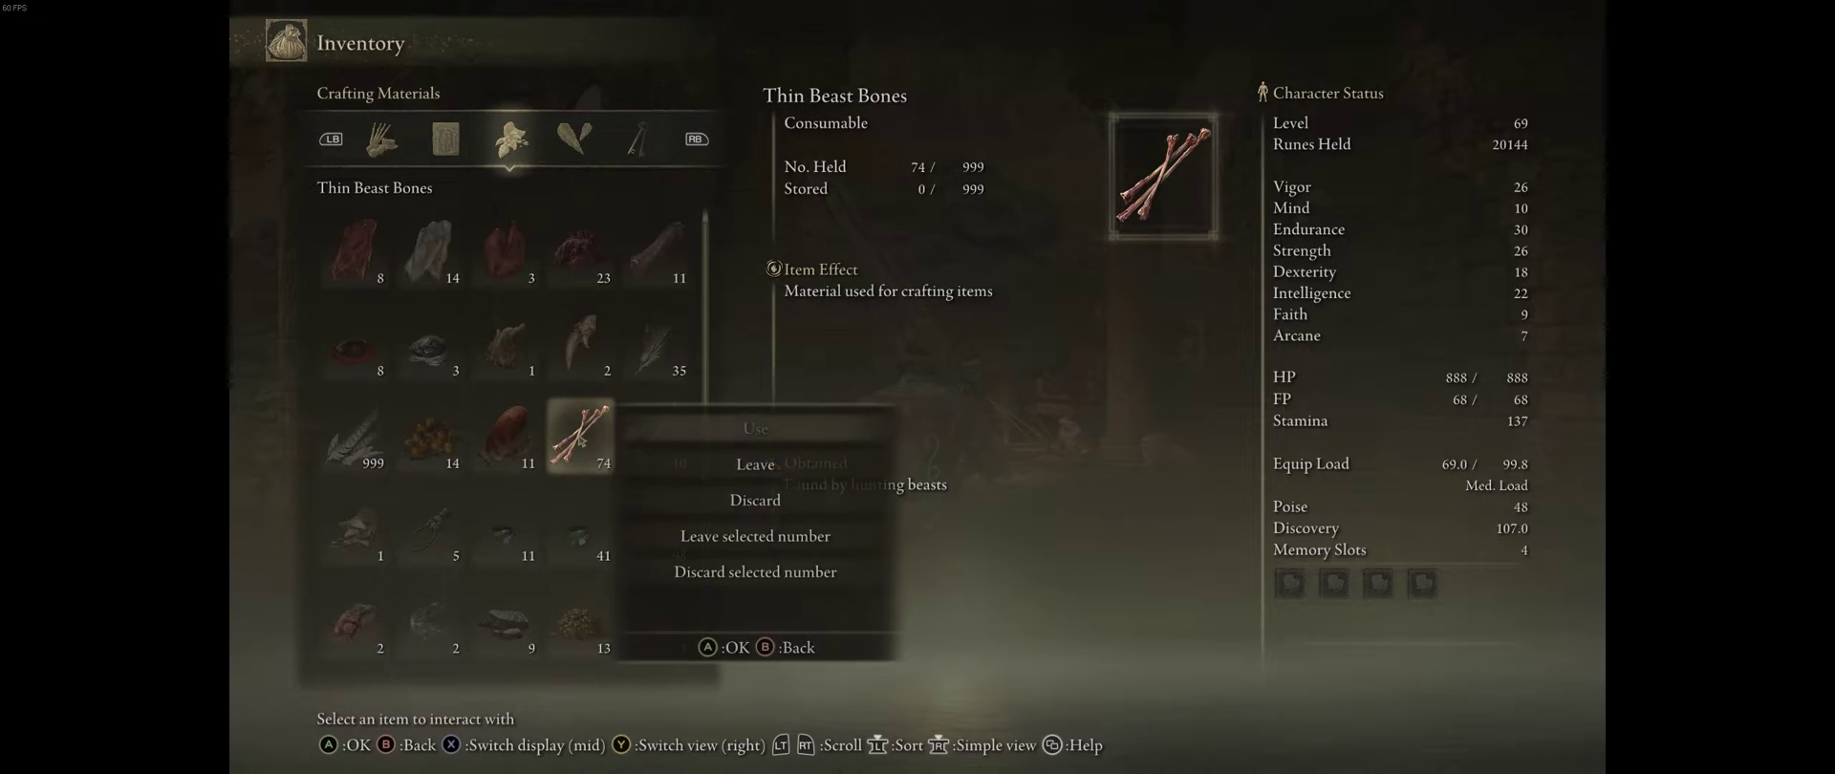
left_click(748, 466)
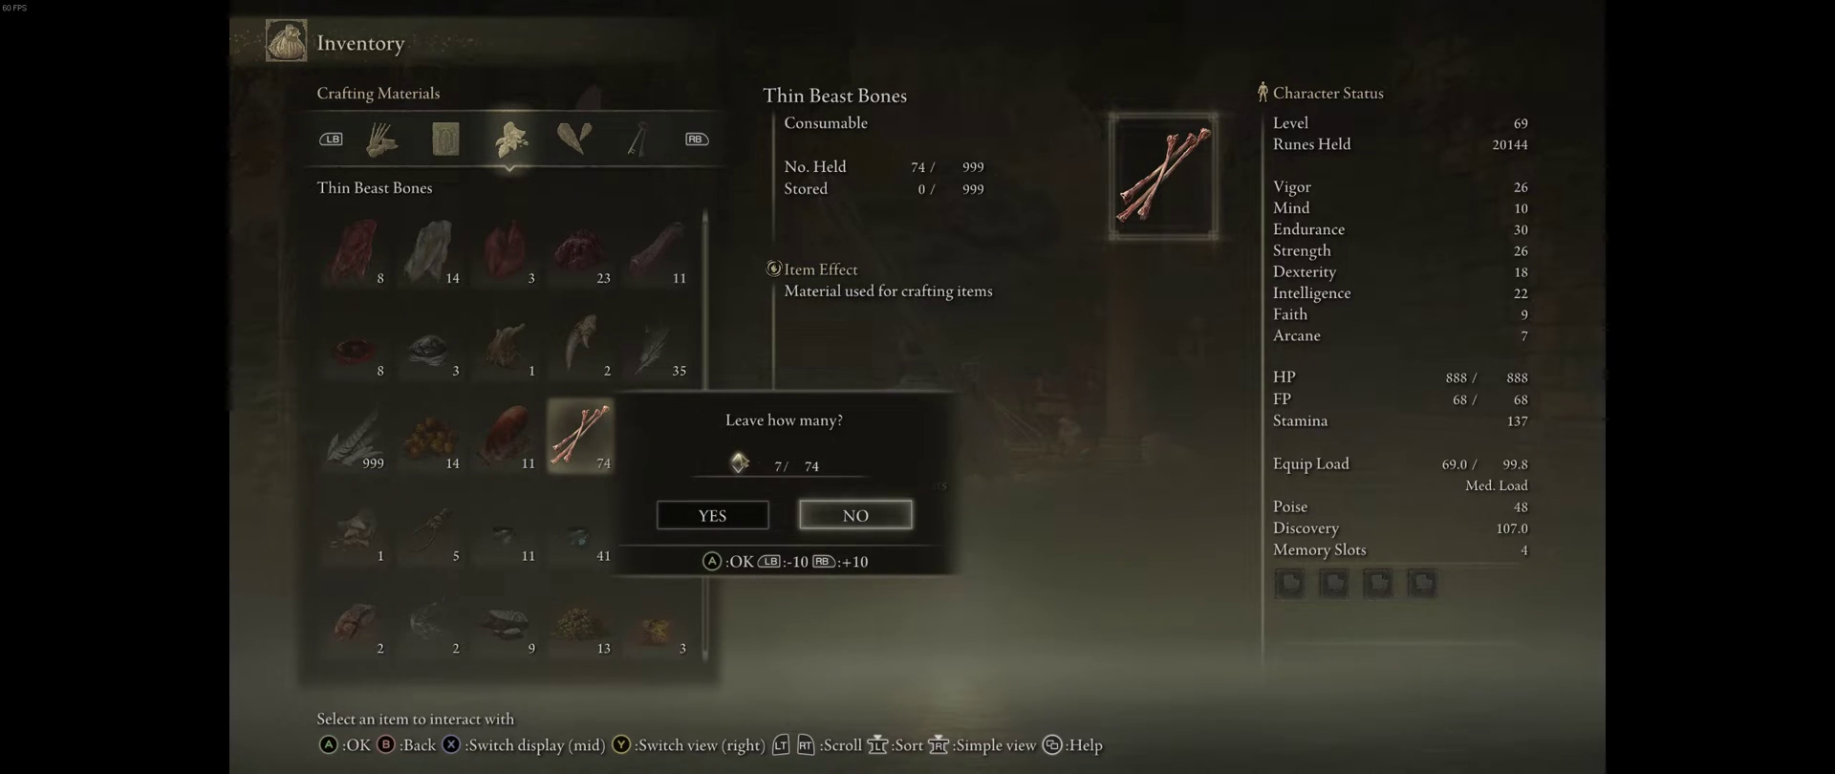
left_click(738, 460)
left_click(722, 517)
- Close the inventory and quit the game to the main menu
key("Escape")
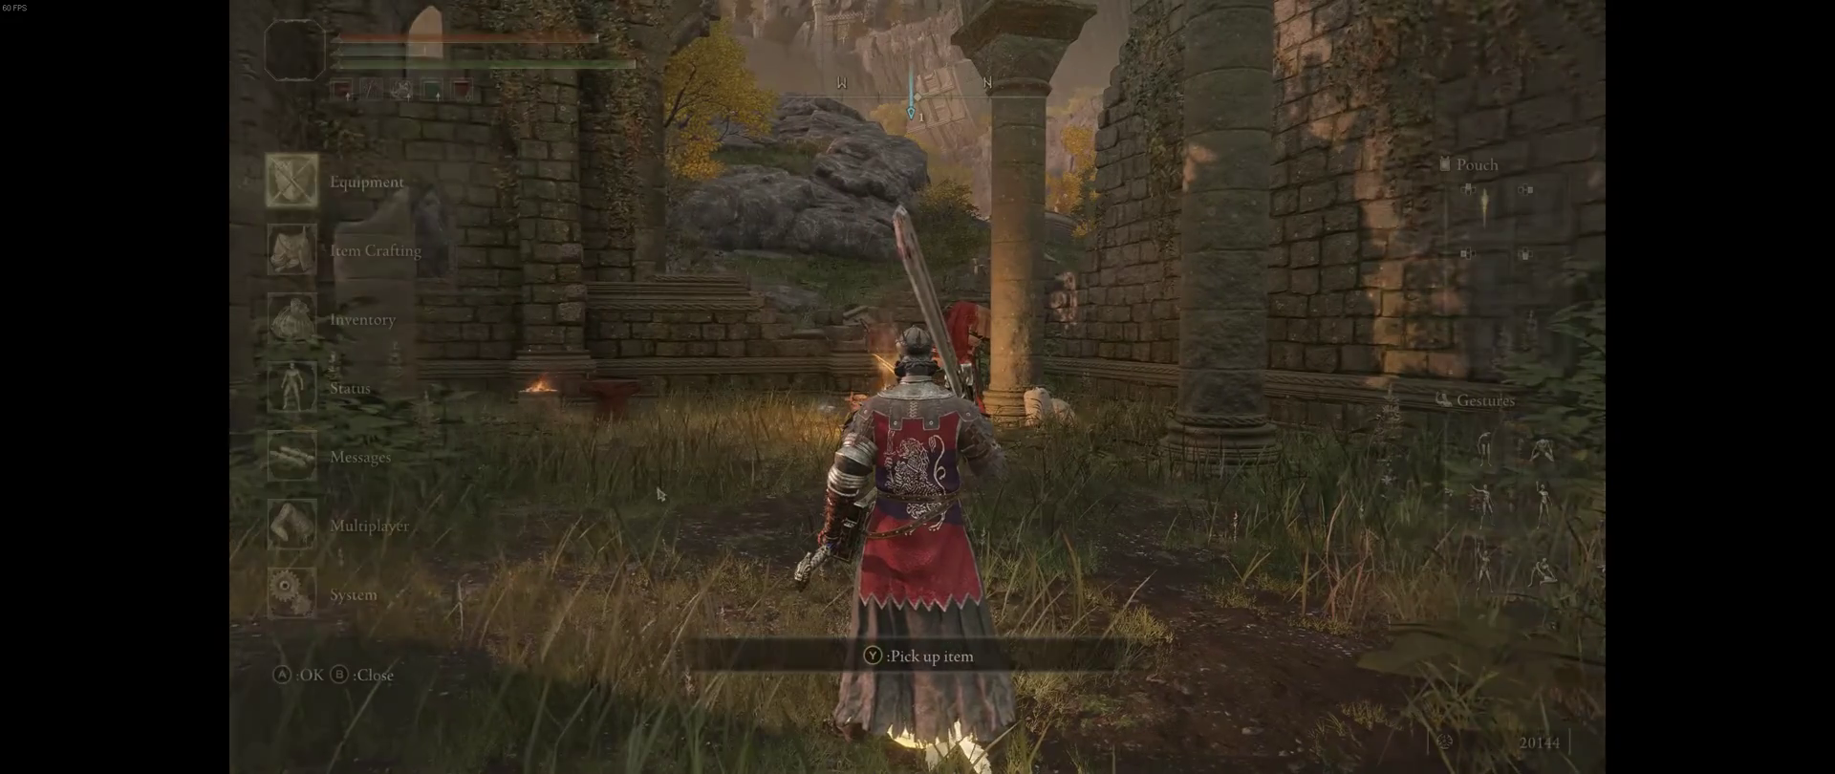
left_click(315, 620)
left_click(1028, 144)
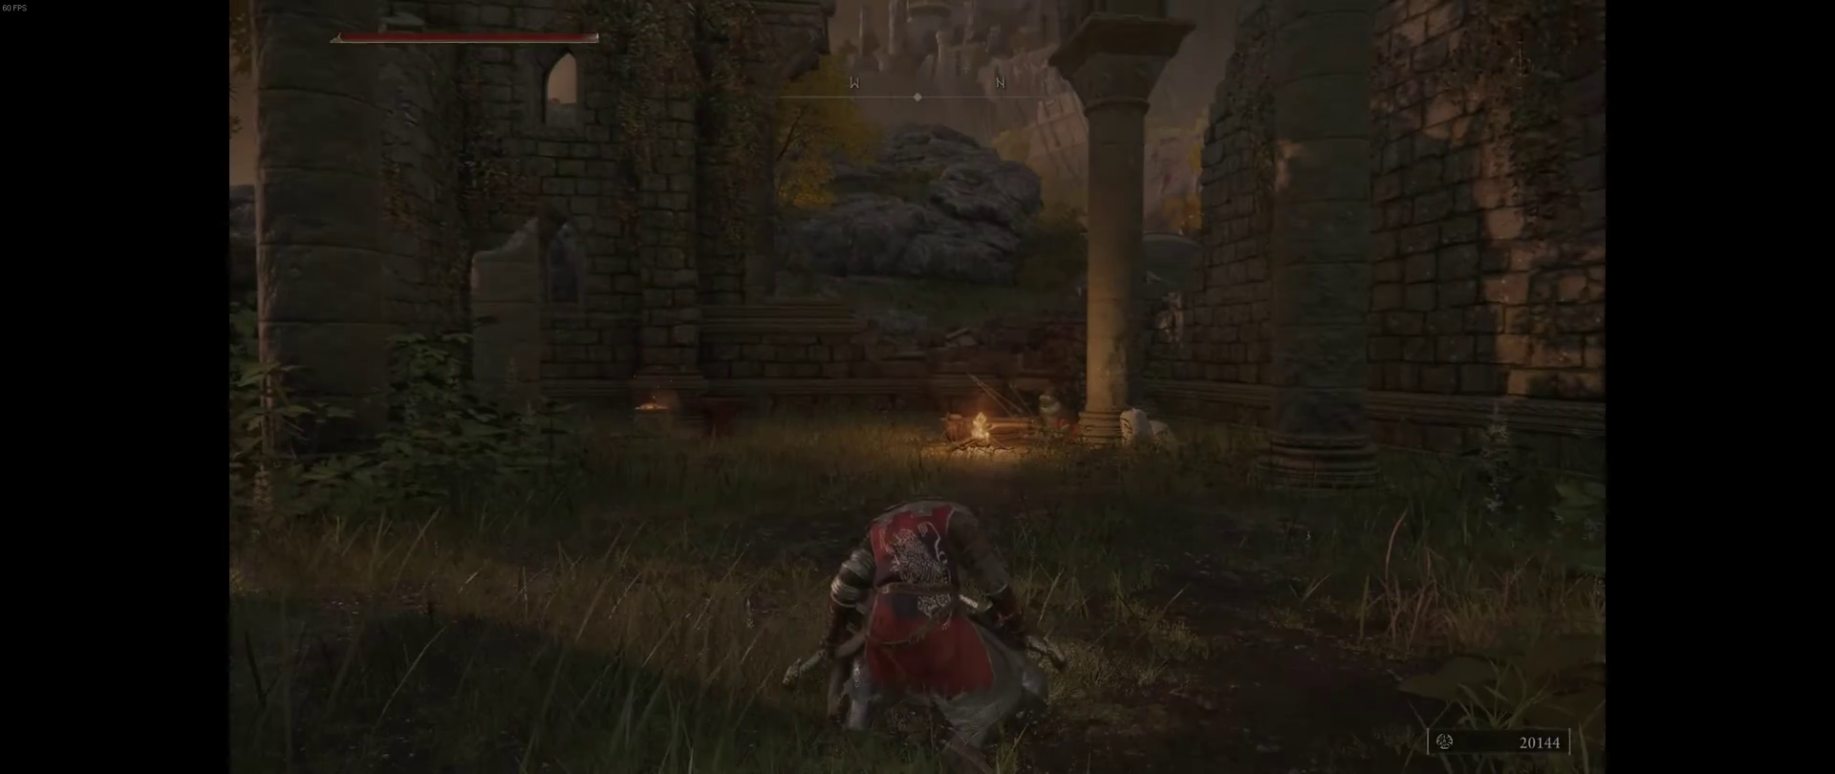
- Reopen the Crafting Materials inventory and leave more Thin Beast Bones on the ground, keeping 47
key("Escape")
left_click(324, 338)
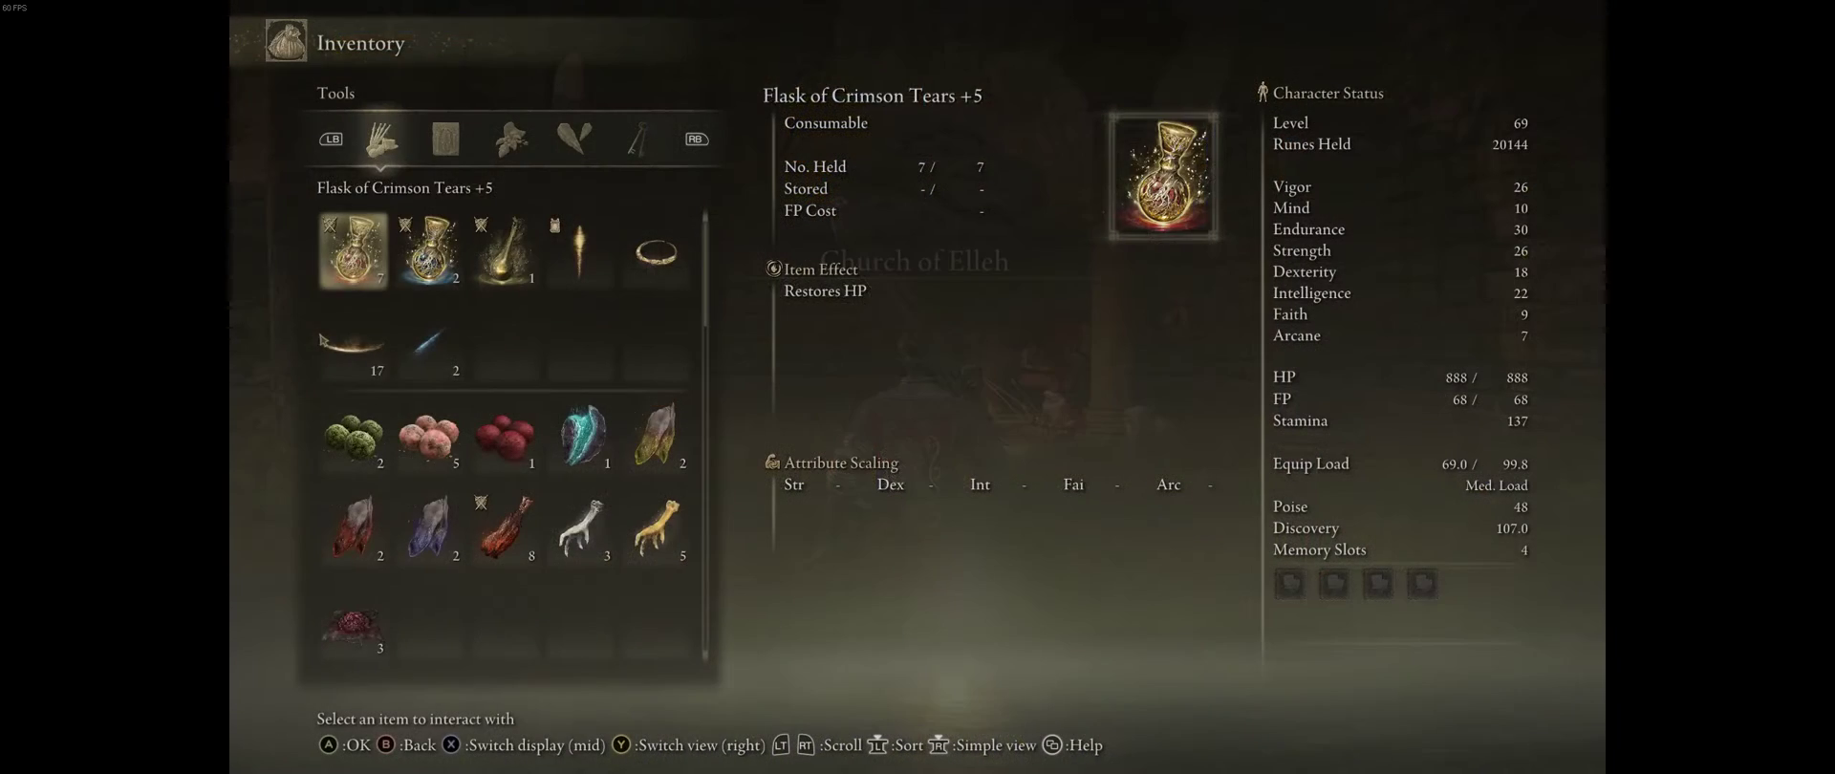
left_click(510, 141)
left_click(584, 440)
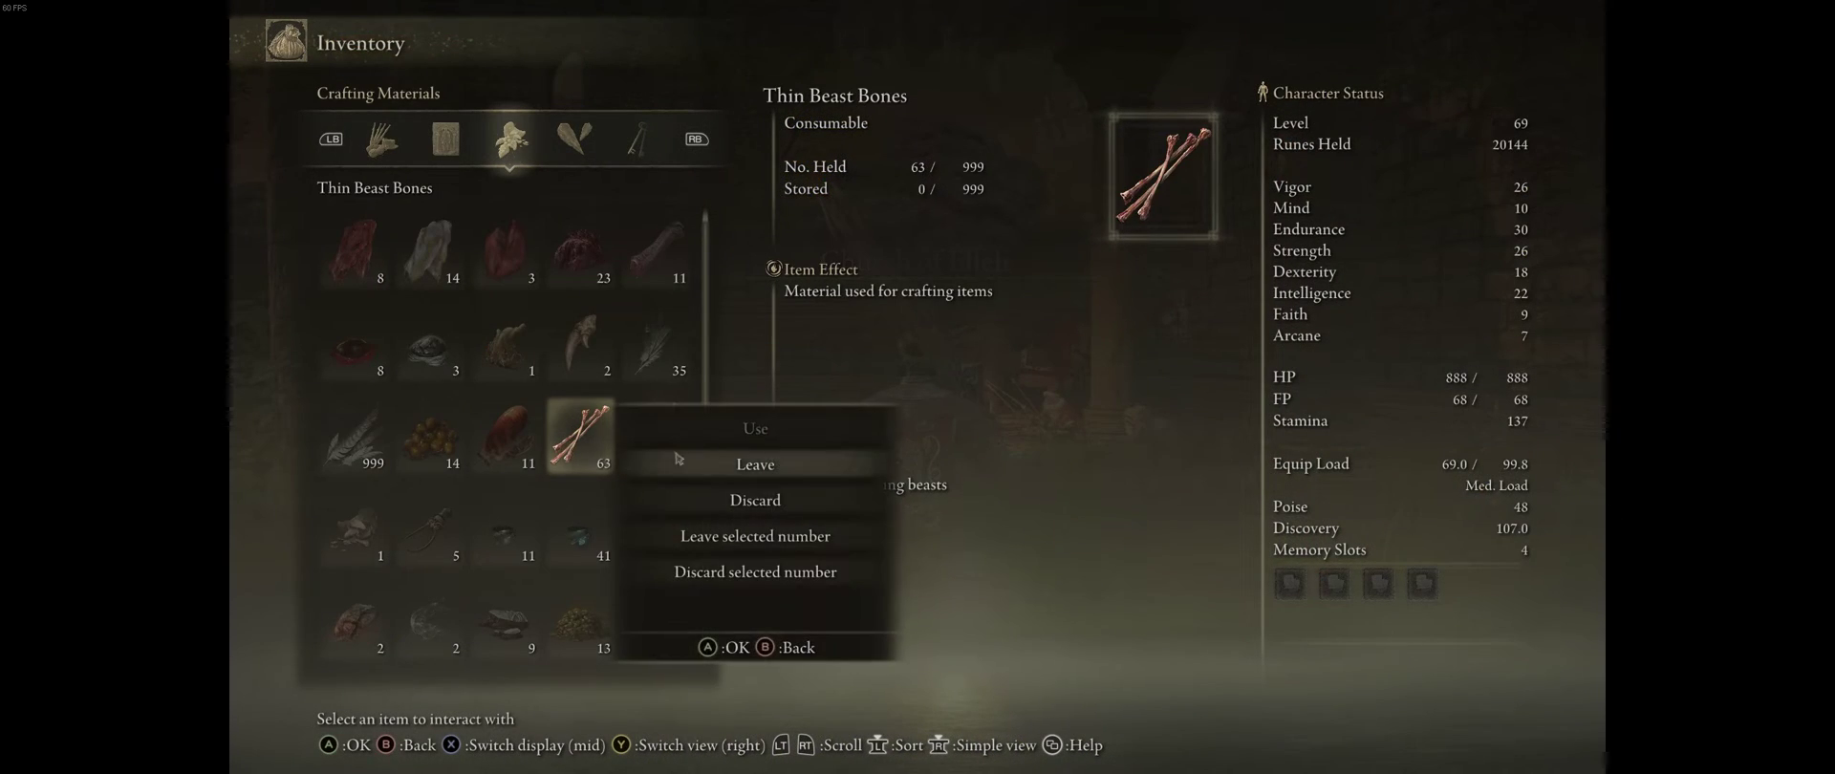
left_click(679, 461)
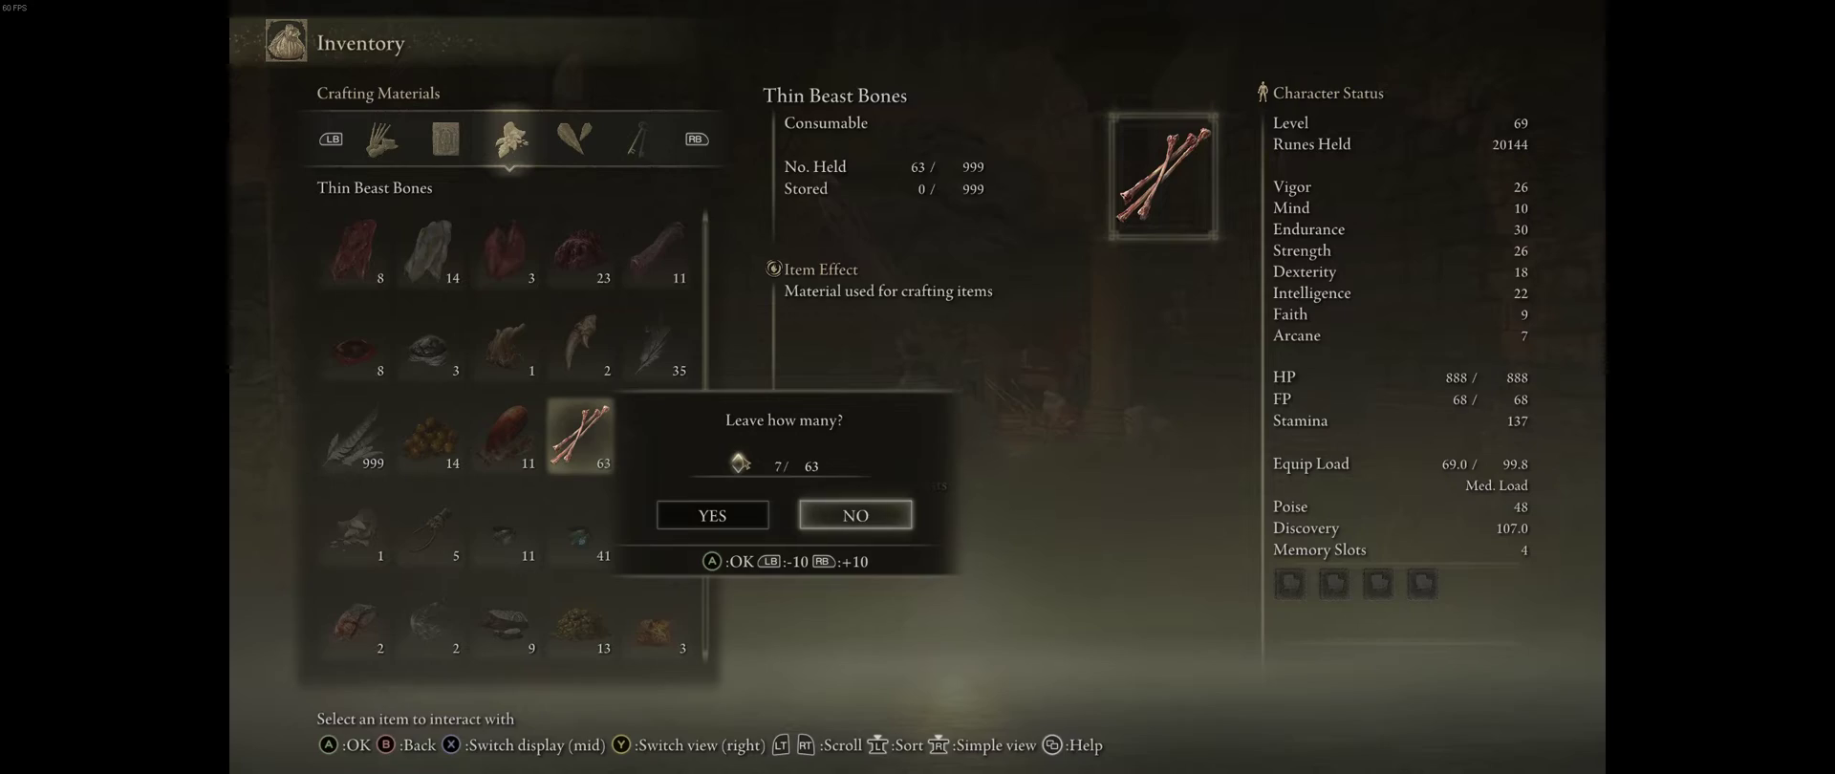
left_click(743, 460)
left_click(705, 516)
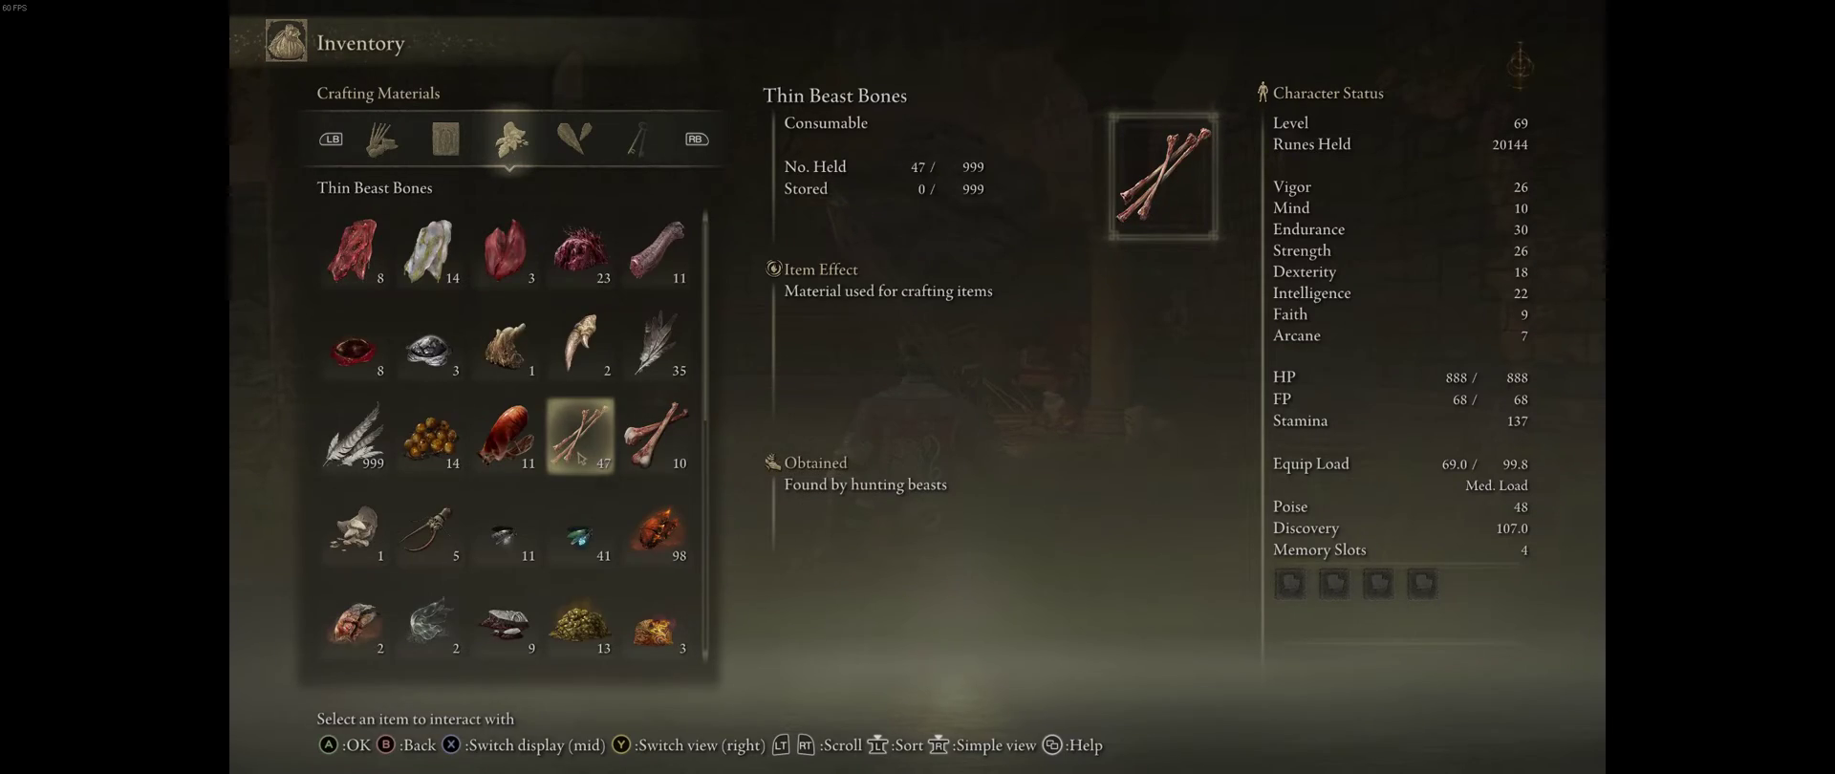
- Leave the in-game inventory and quit the game to the main menu
key("Escape")
key("Escape")
left_click(334, 612)
left_click(1014, 140)
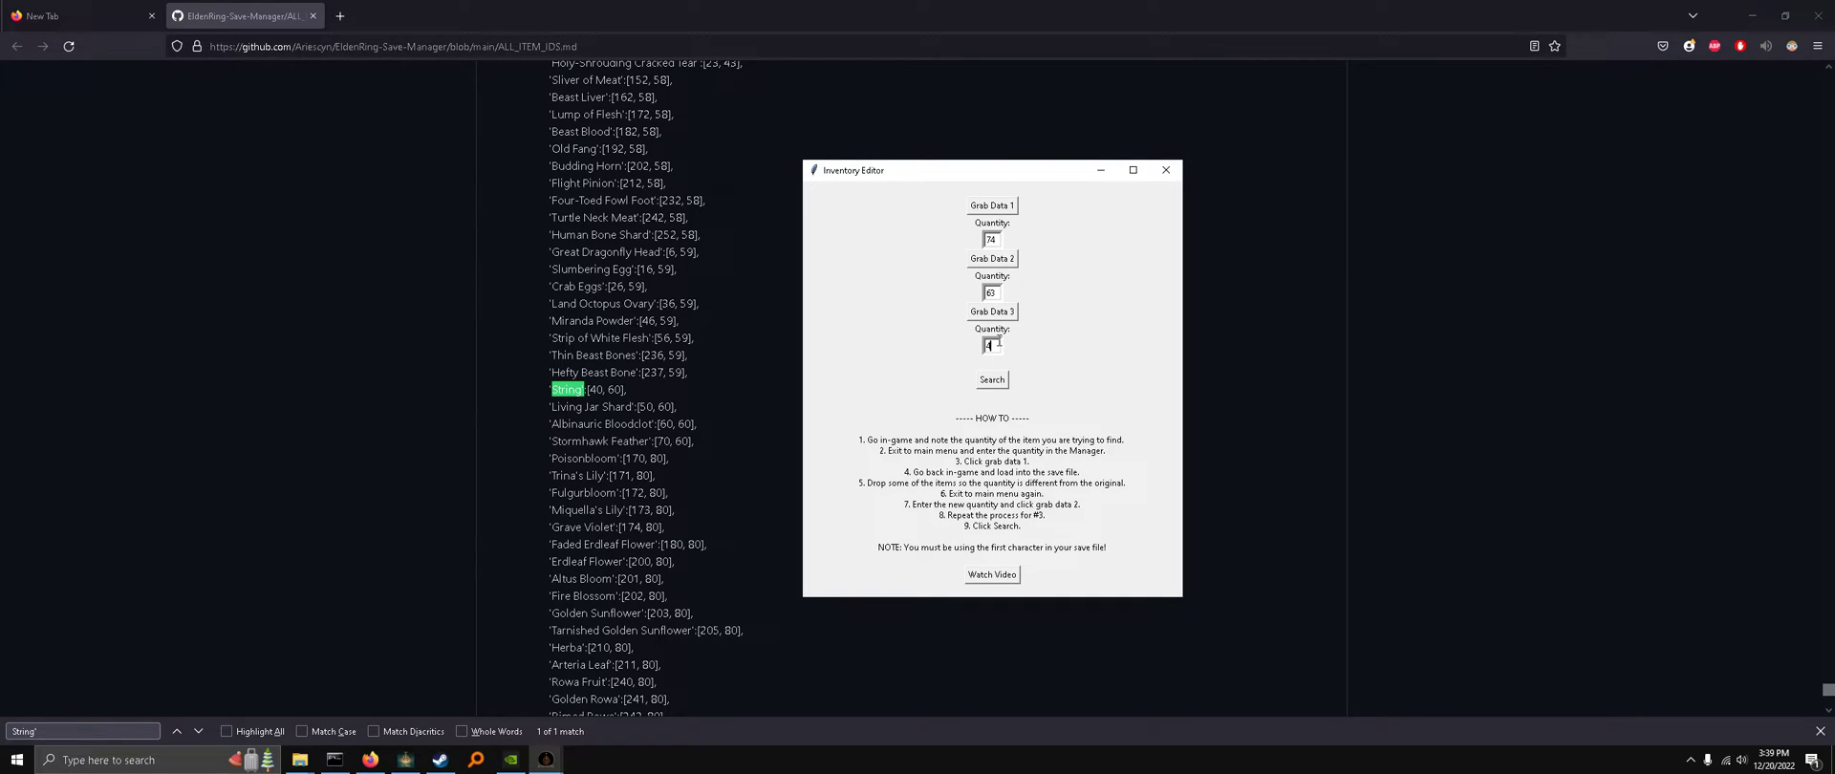
- Search for the item ID using 47 as the third grabbed quantity, and add the match to the custom items as Thin Beast Bones
left_click(1010, 312)
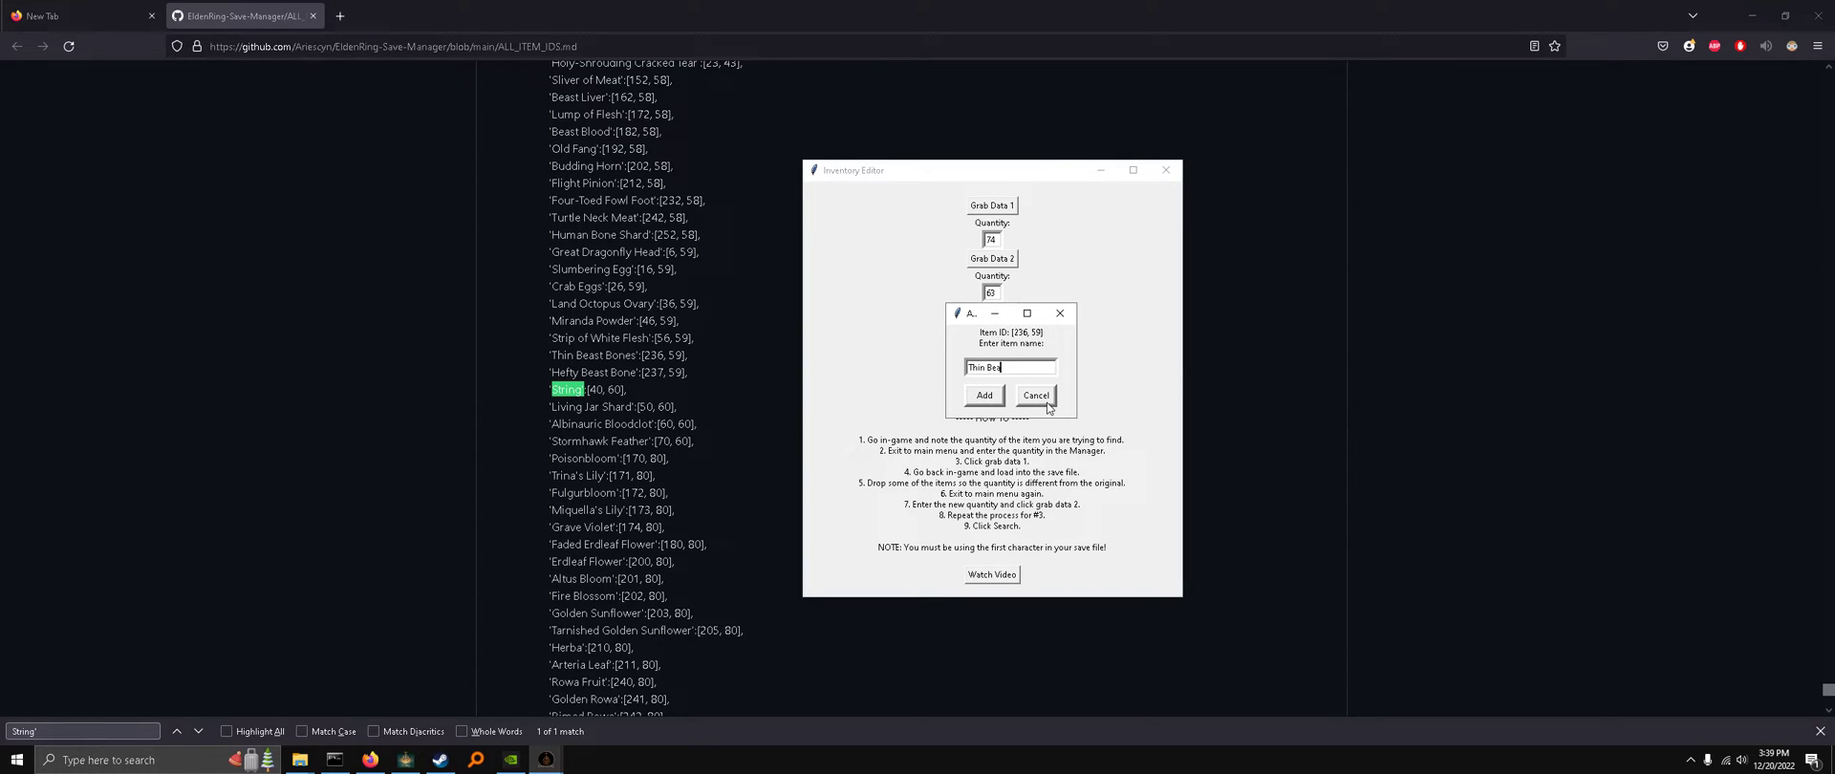
left_click(999, 405)
left_click_drag(984, 361, 1051, 186)
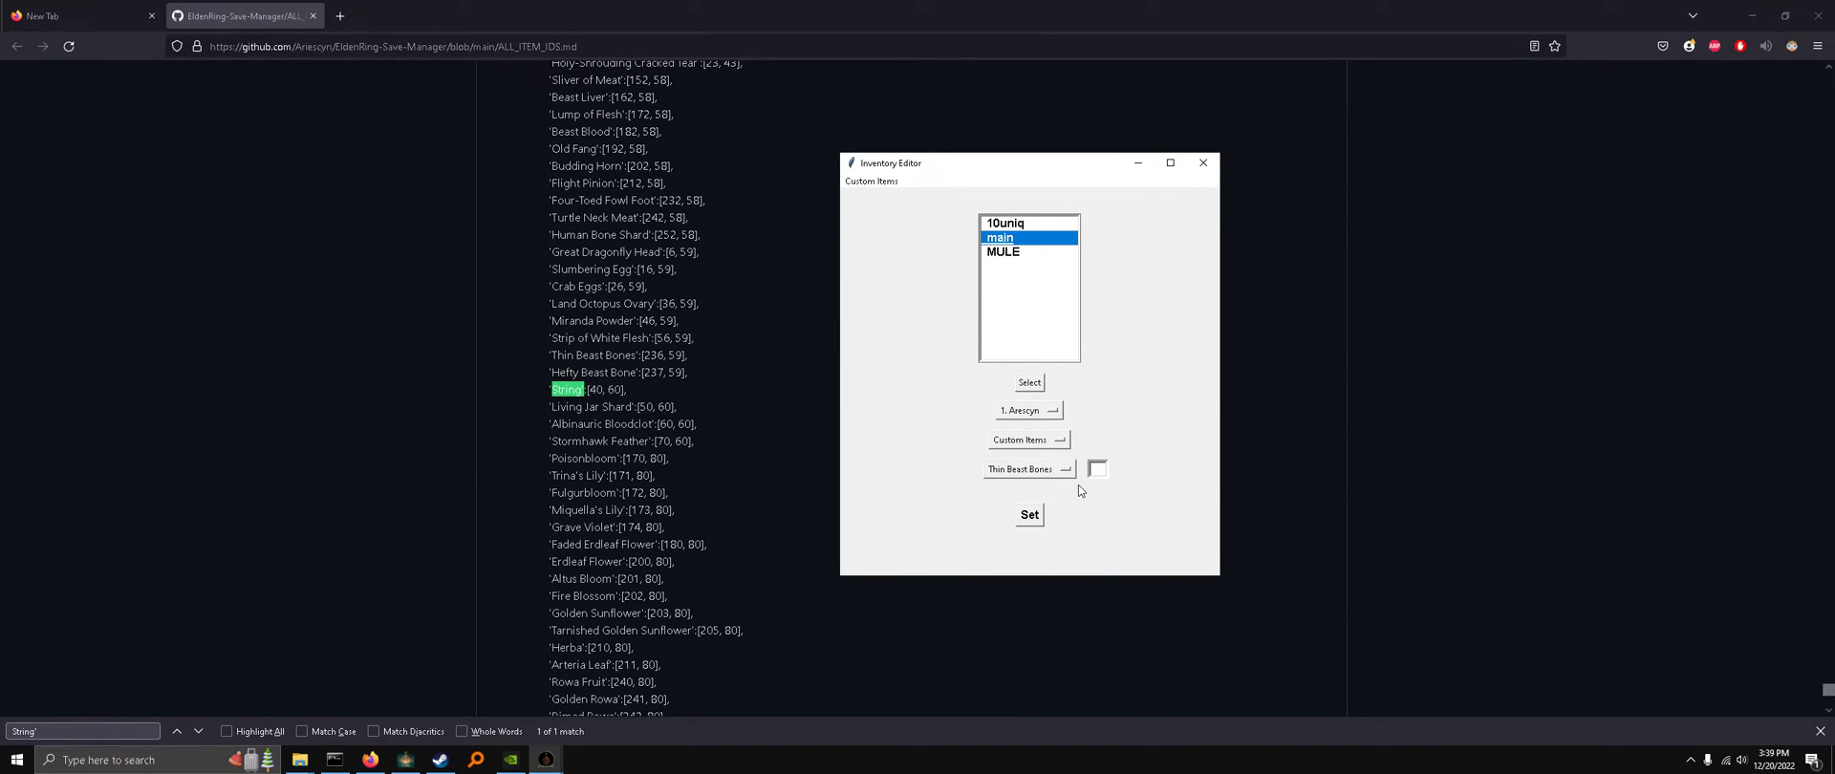
- Set the quantity of the custom item Thin Beast Bones to 999 in the main save and dismiss the message
left_click(1092, 471)
type("999")
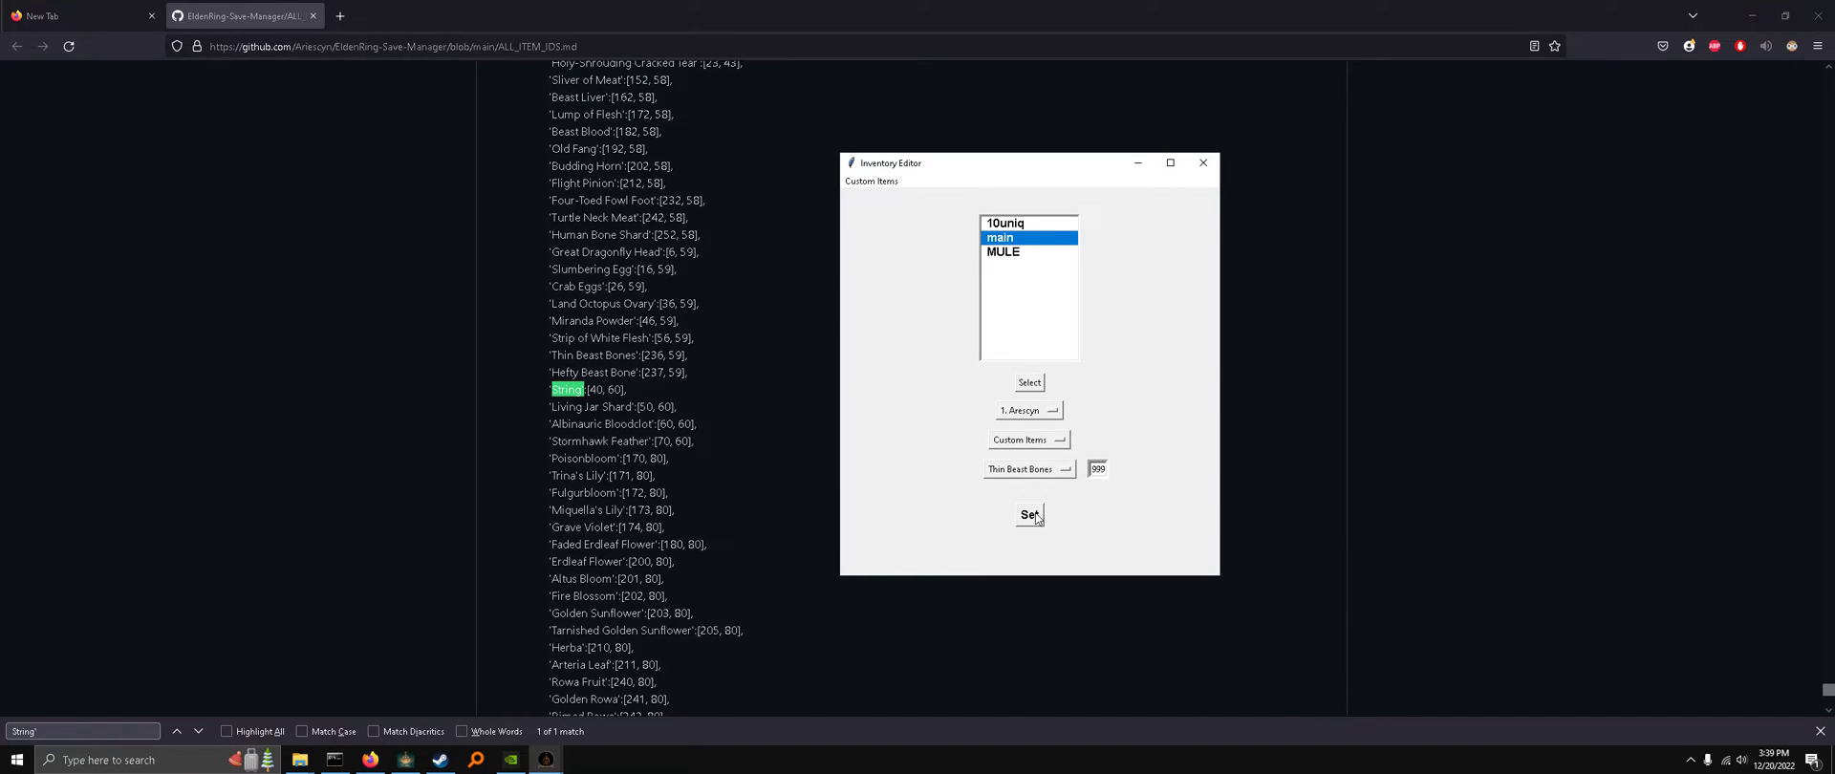
left_click(1033, 515)
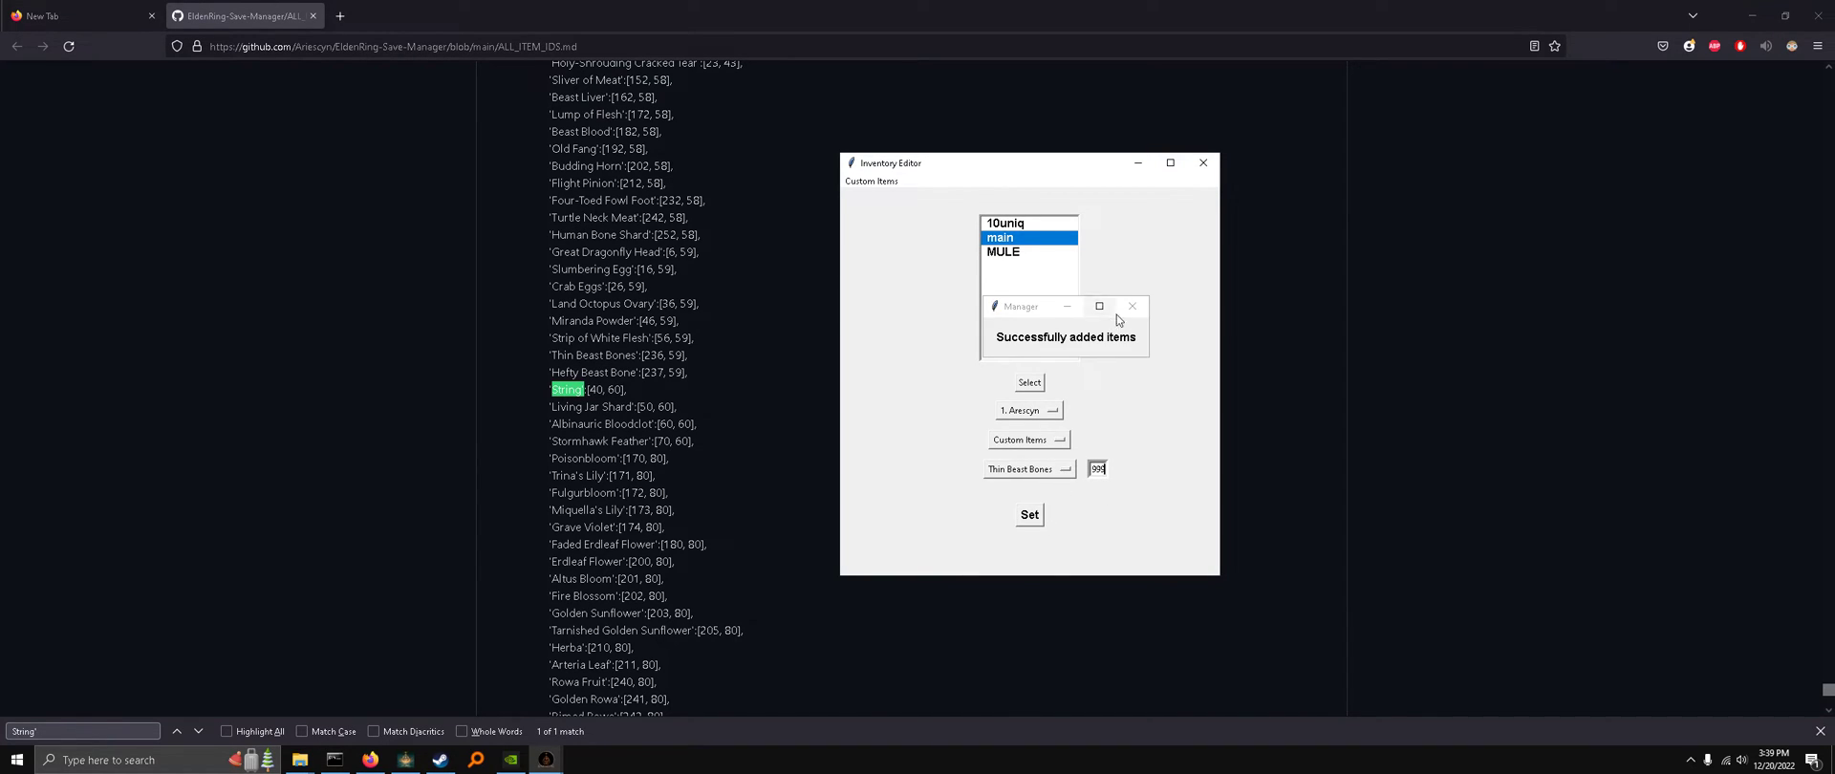
left_click(1132, 306)
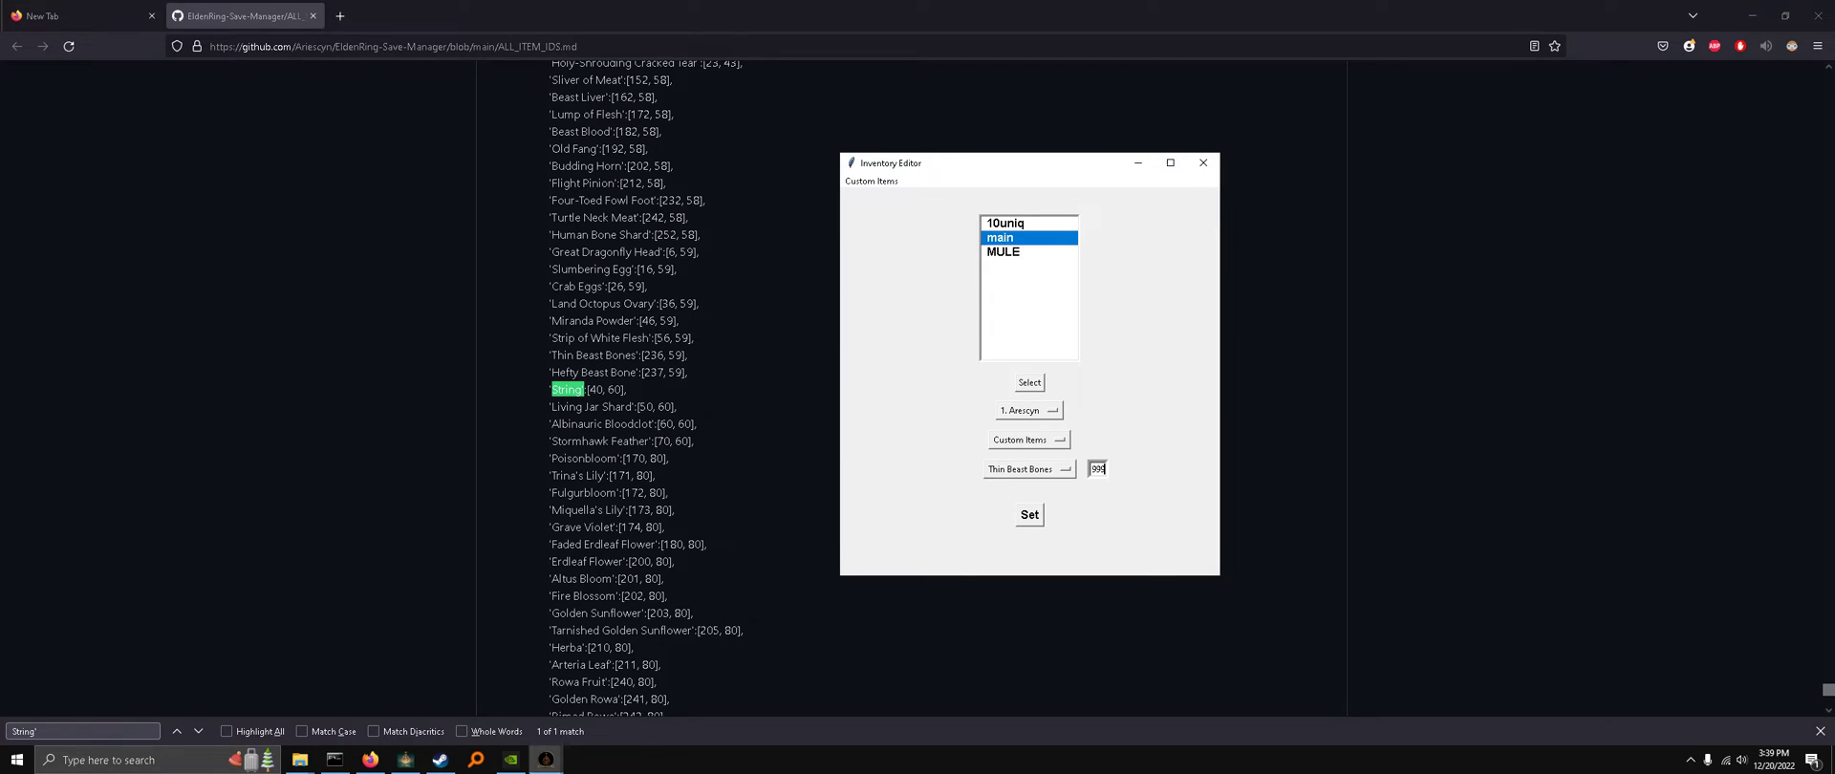
- Switch to the save manager's main window and load the save named main into the game, confirming the load
mouse_move(546, 760)
left_click(502, 712)
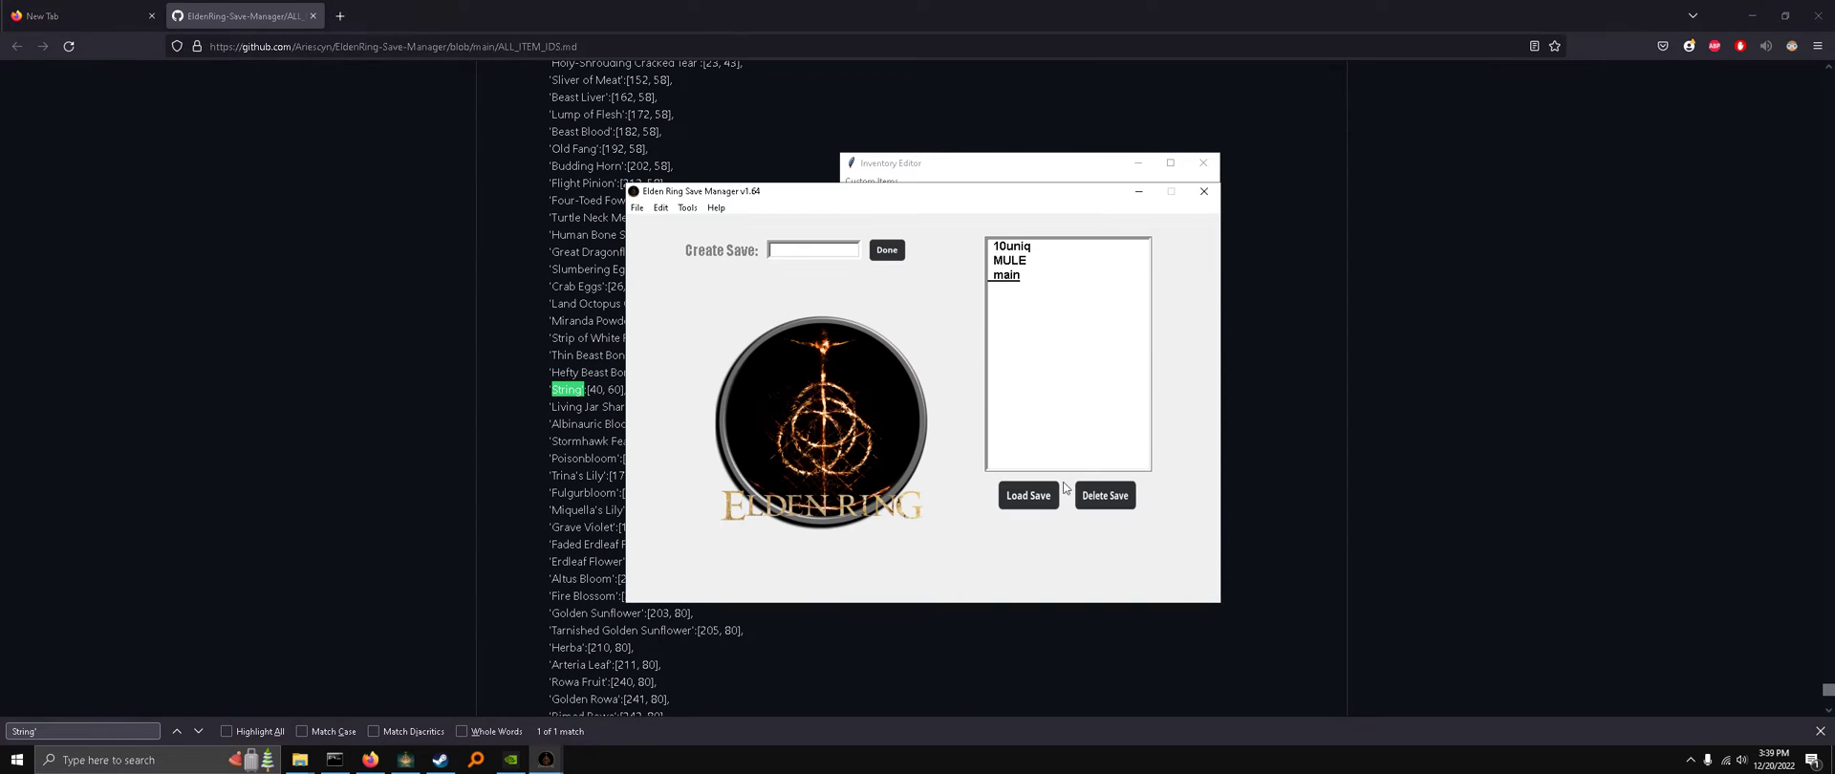
left_click(1010, 279)
left_click(1026, 496)
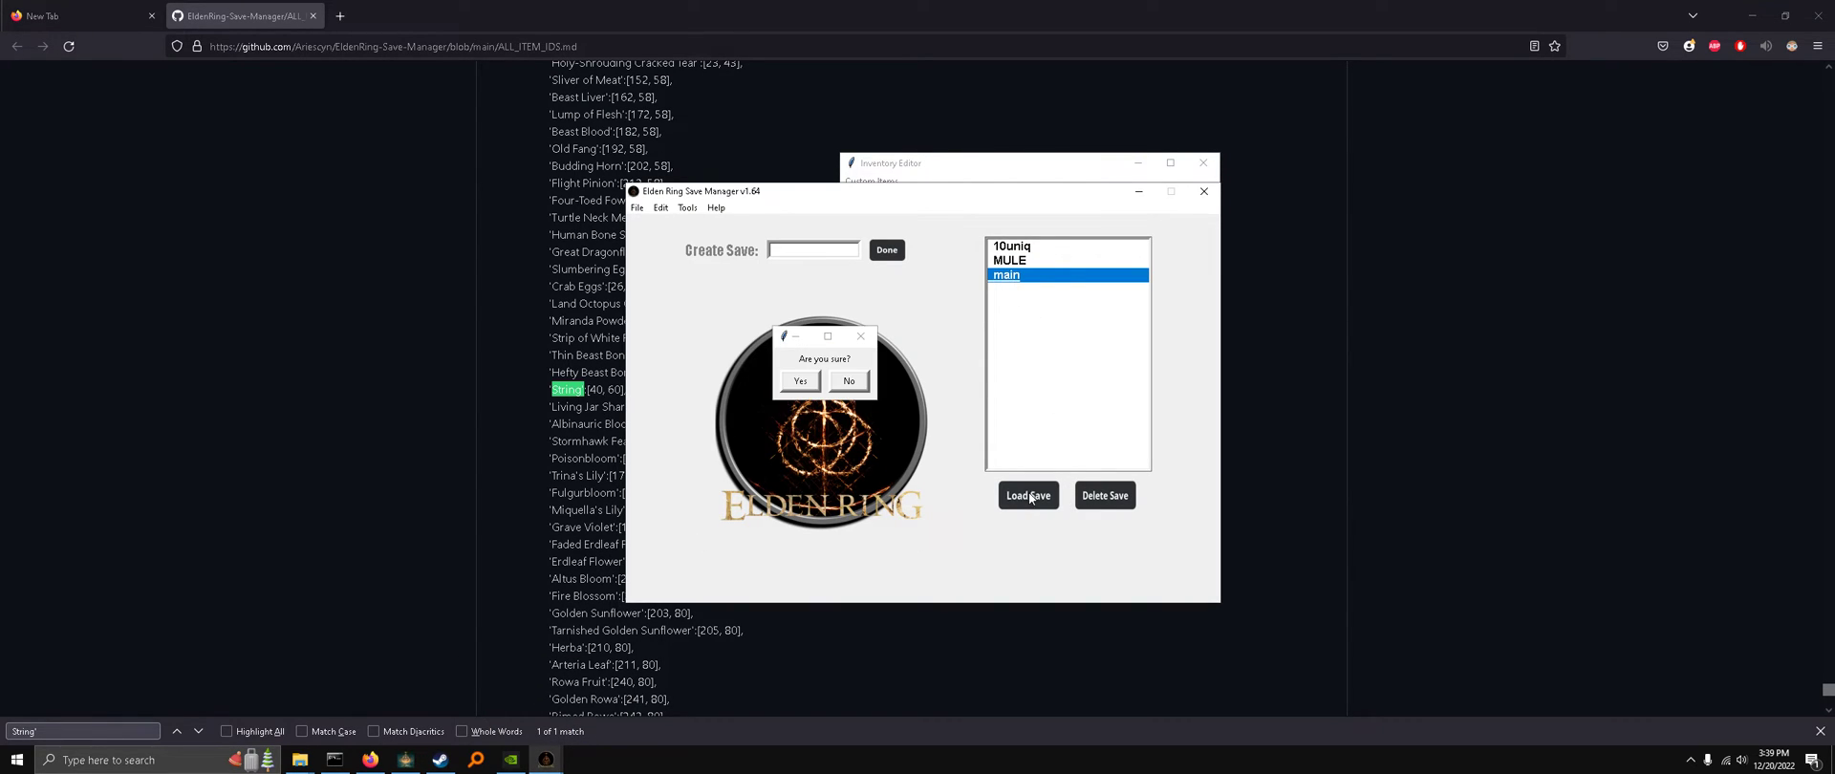
left_click(801, 383)
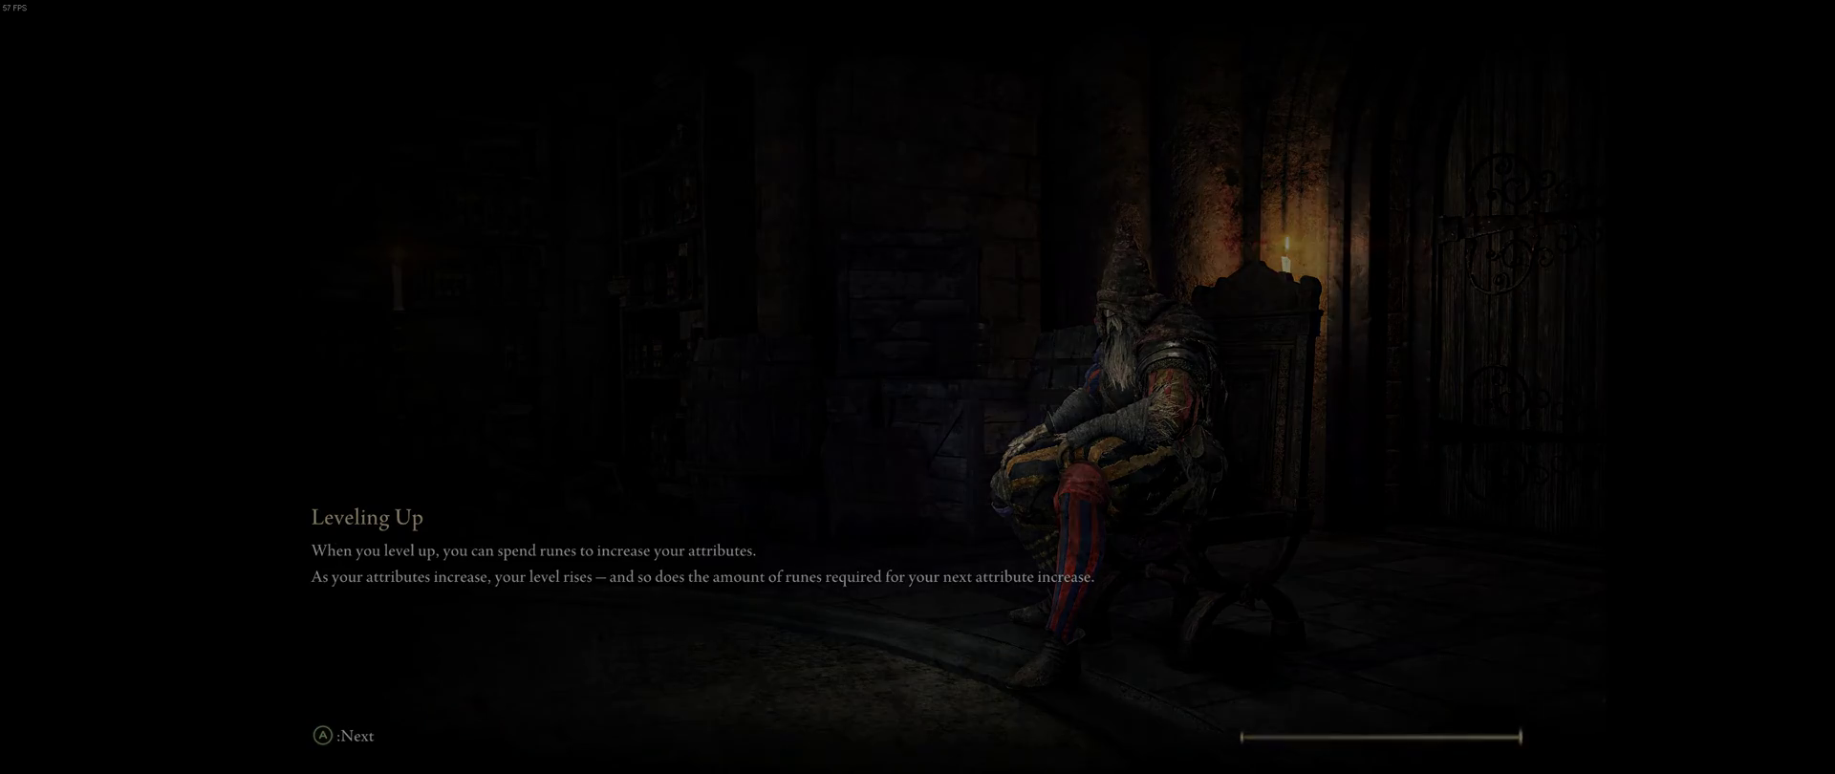
- Open the Crafting Materials category of the in-game inventory and check the held quantity of Thin Beast Bones after loading the edited save
key("Escape")
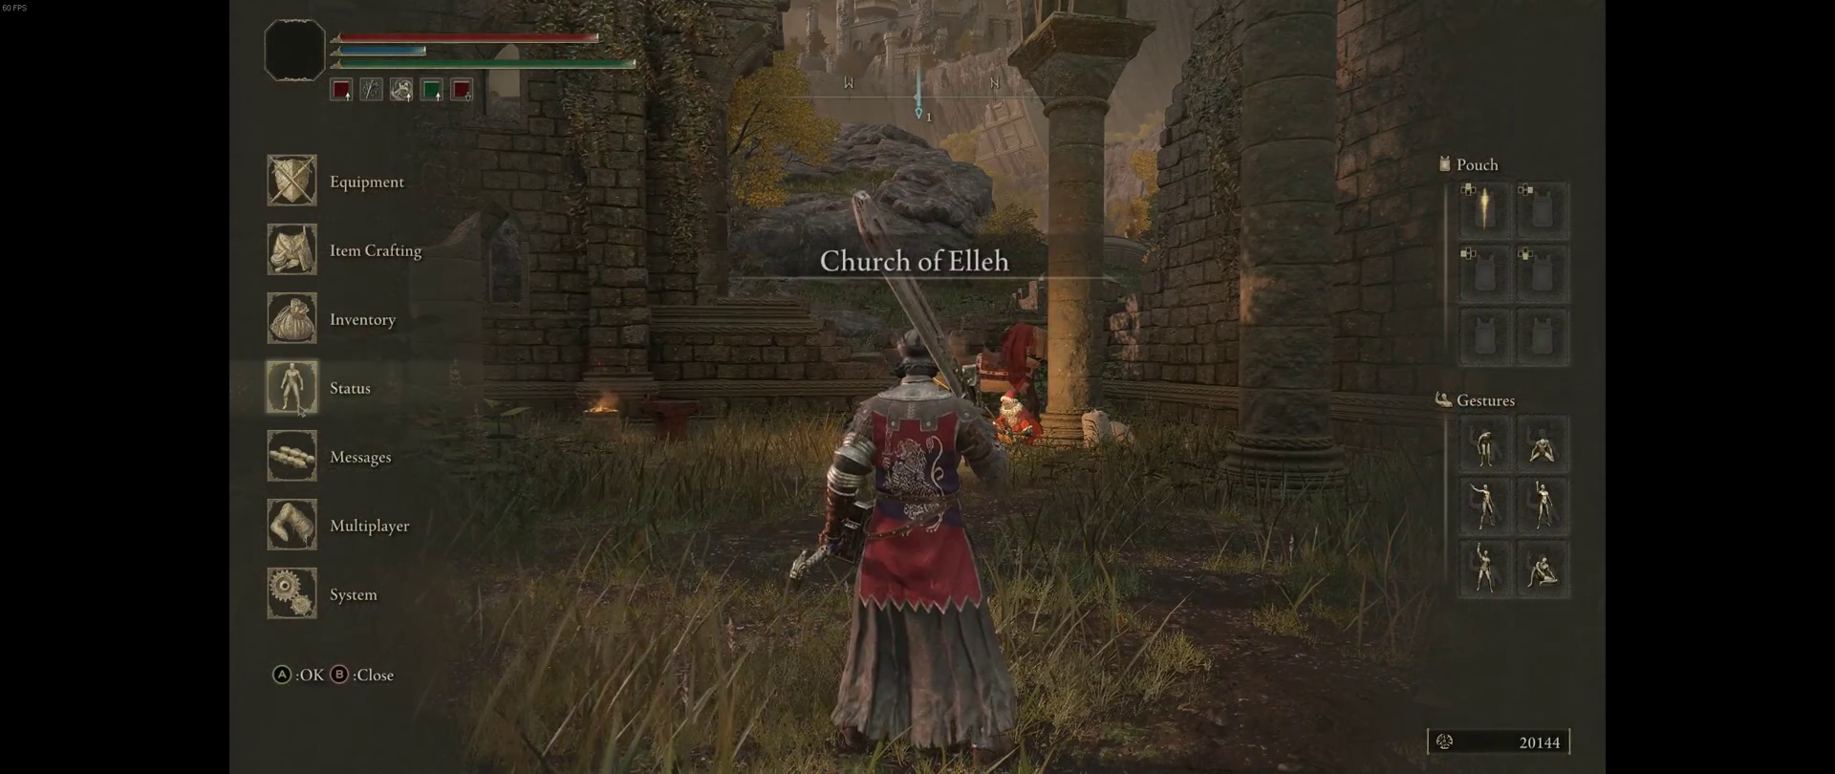
left_click(318, 364)
key("Escape")
key("Escape")
left_click(342, 321)
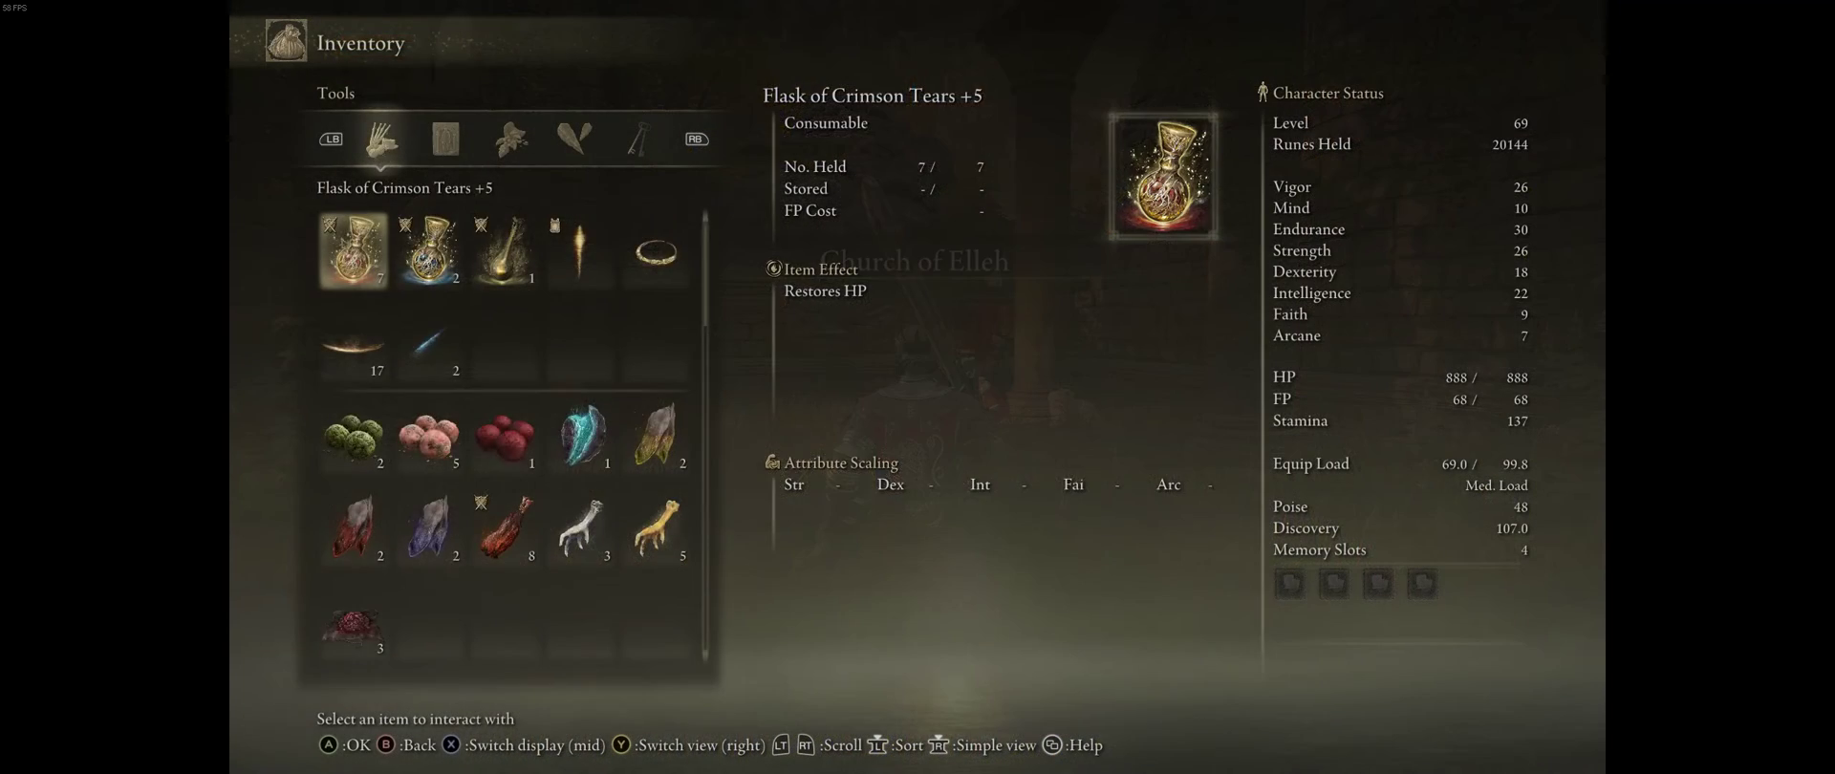
left_click(452, 150)
left_click(511, 138)
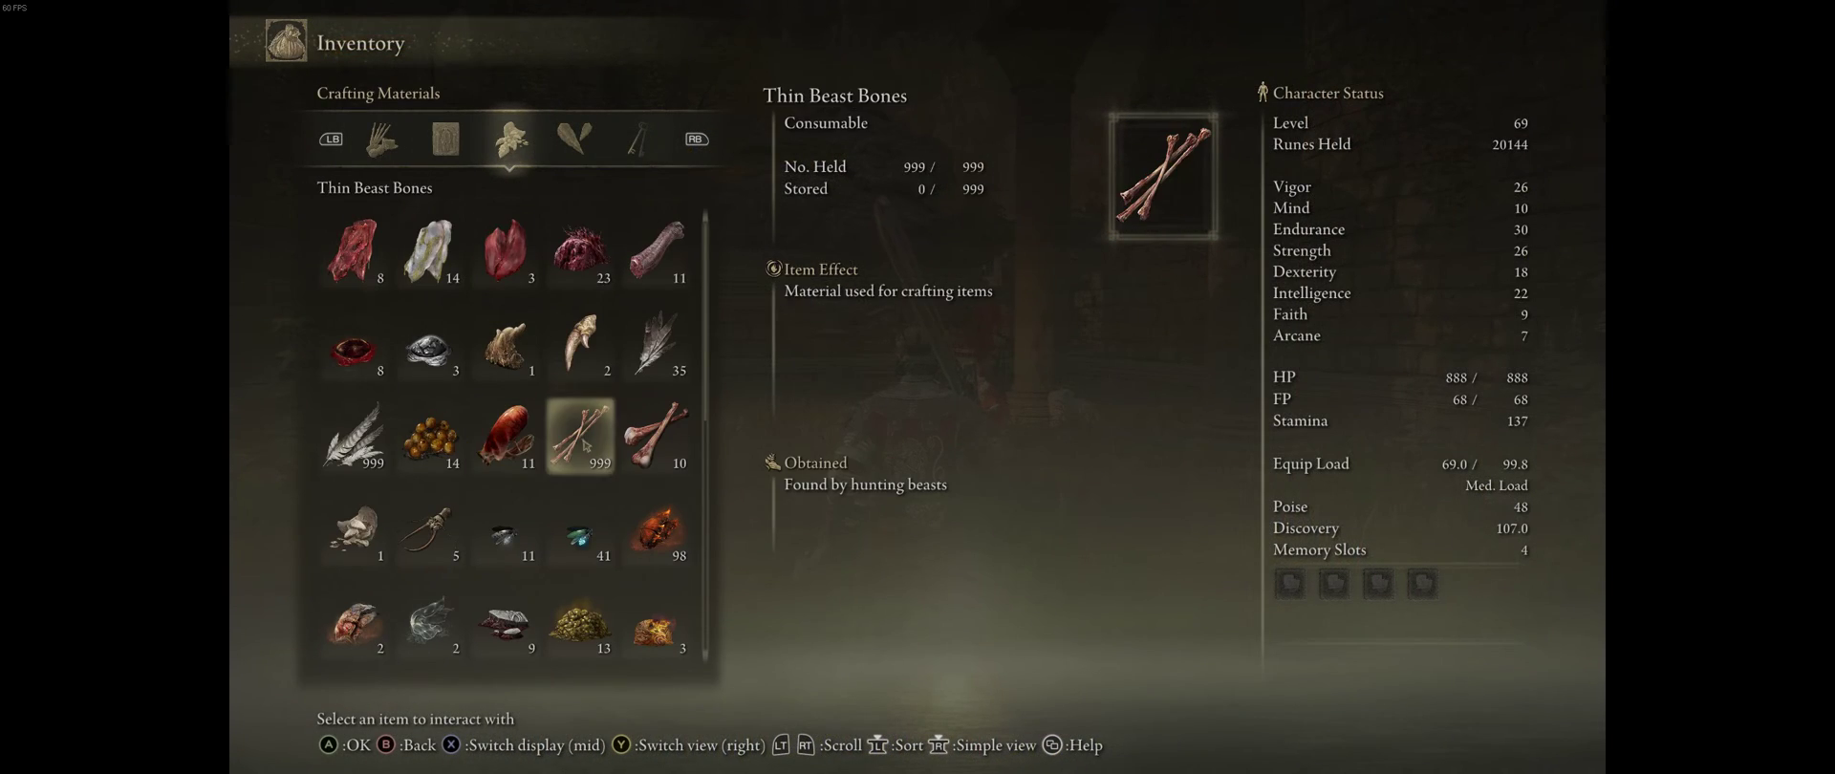